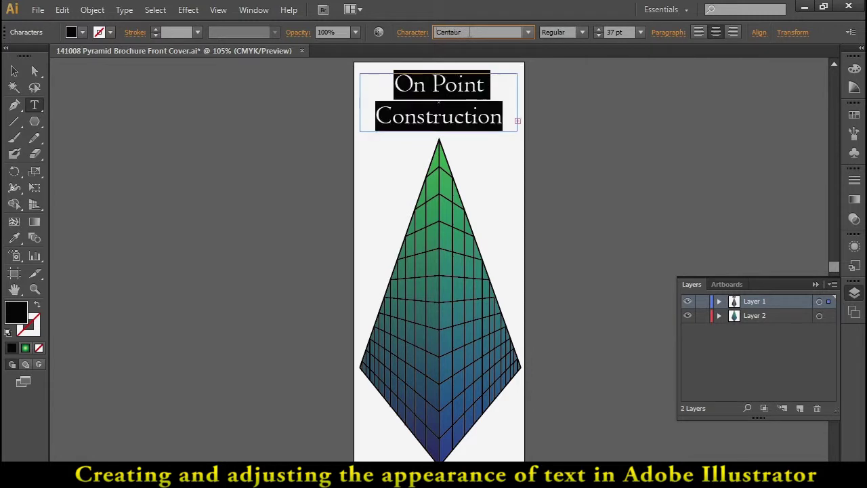
# - Set the selected title's font to Chaparral Pro and open its detailed character settings
pyautogui.press('Down')
pyautogui.press('Down')
pyautogui.press('Down')
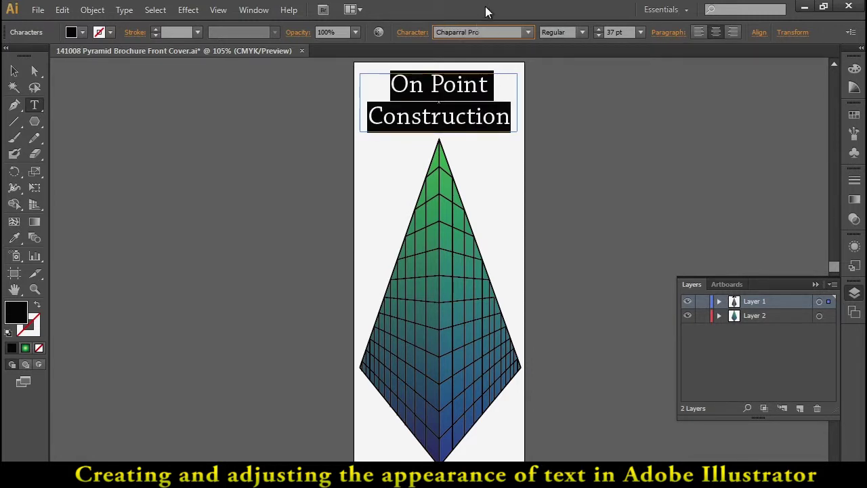
pyautogui.click(414, 33)
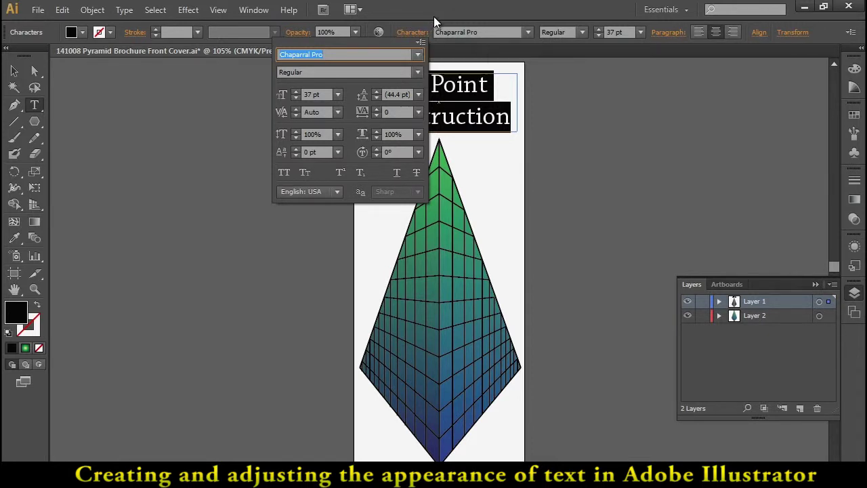
# - Try left and right paragraph alignment on the title and return it to centered alignment
pyautogui.click(669, 32)
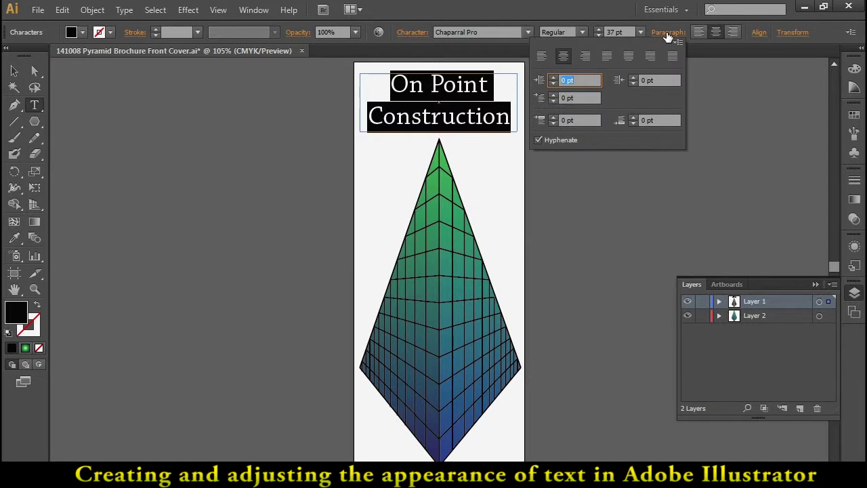
pyautogui.click(542, 57)
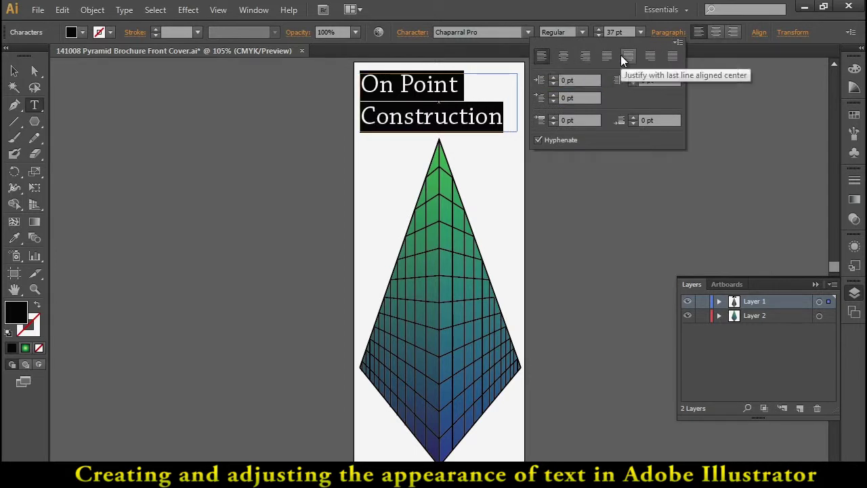
pyautogui.click(586, 58)
pyautogui.click(565, 57)
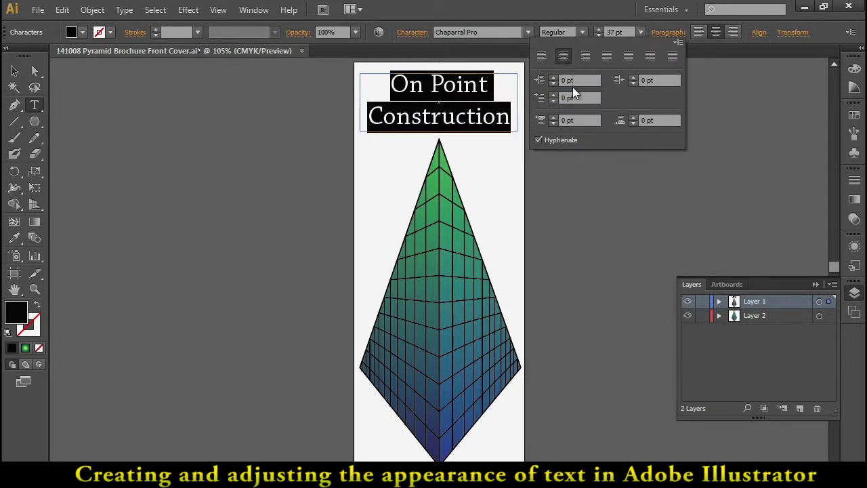
# - Make the title text Bold at 35 pt and finish editing the text so the whole text box is selected
pyautogui.click(582, 32)
pyautogui.click(567, 90)
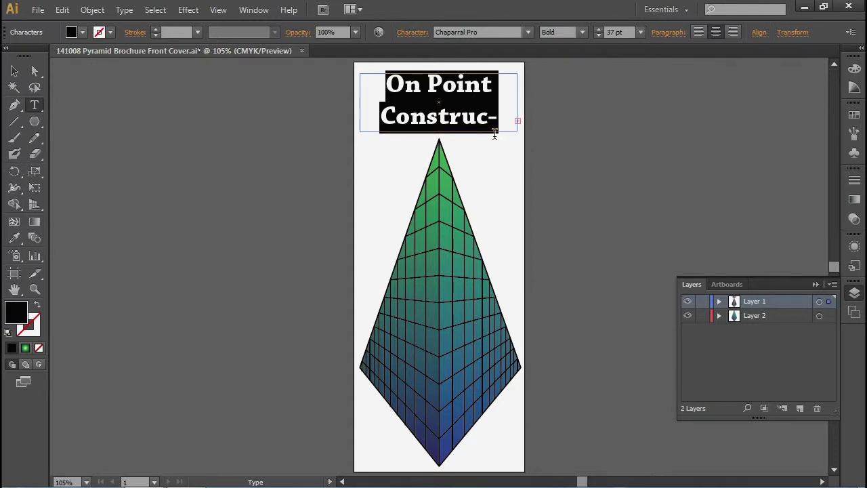
pyautogui.click(598, 36)
pyautogui.click(598, 36)
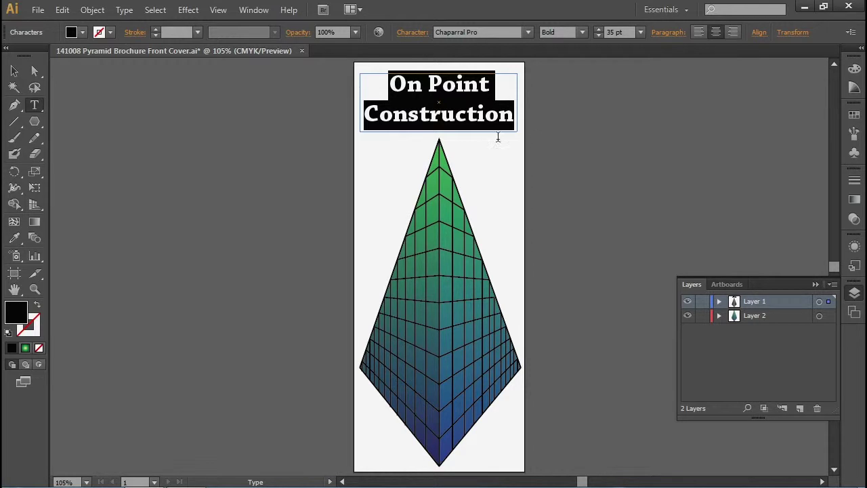
pyautogui.click(14, 72)
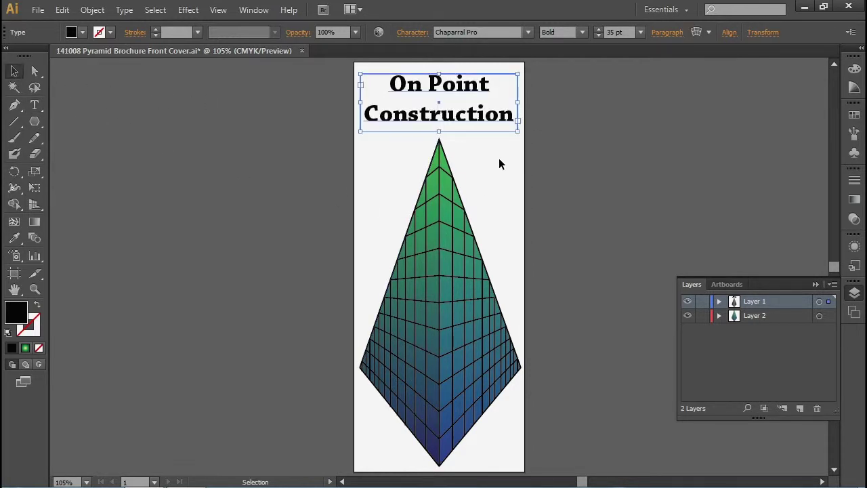
# - Cut the title text from Layer 1 and paste it onto a new layer above it
pyautogui.hotkey('ctrl', '=')
pyautogui.moveTo(499, 160); pyautogui.dragTo(510, 293)
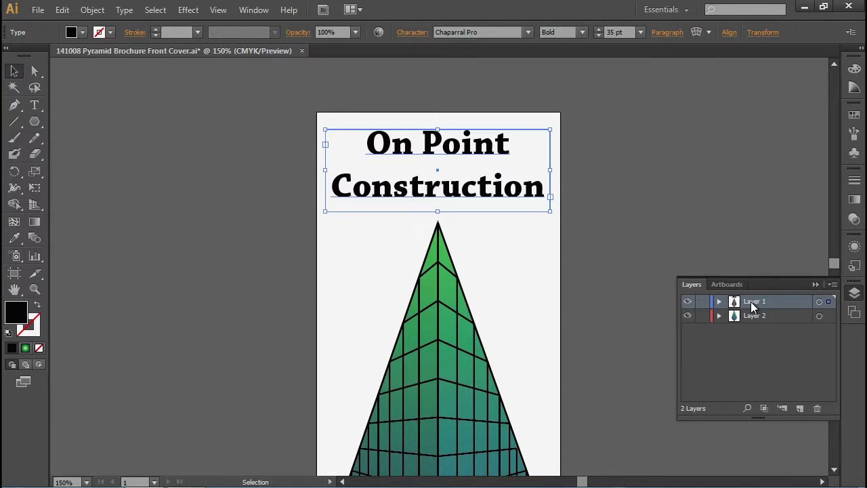
pyautogui.press('Delete')
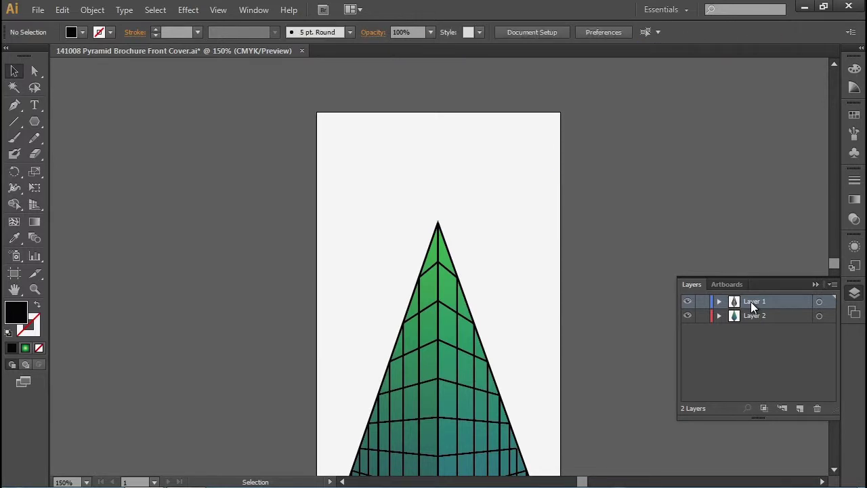
pyautogui.click(798, 407)
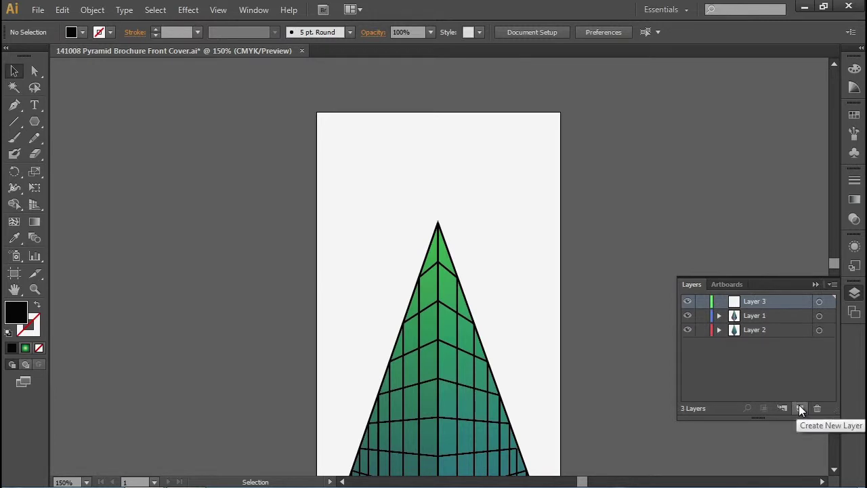
pyautogui.hotkey('ctrl', 'v')
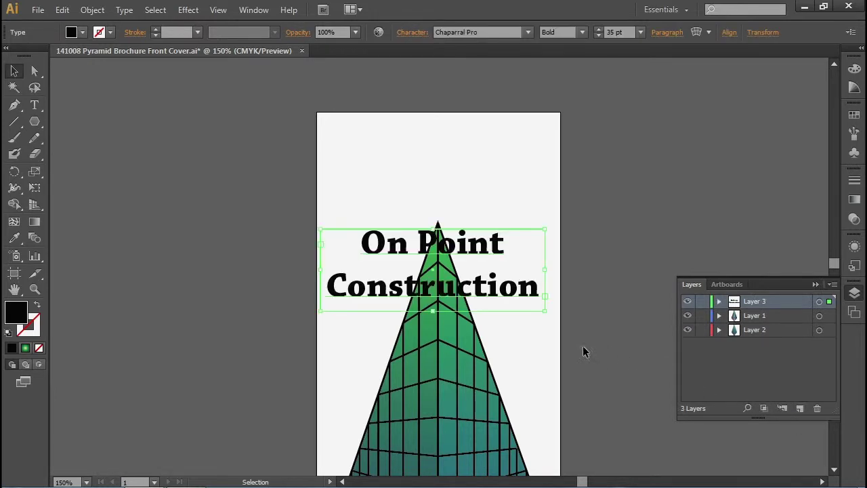
# - Move the pasted title above the pyramid's tip and nudge it until it is centered on the page
pyautogui.moveTo(436, 271); pyautogui.dragTo(443, 169)
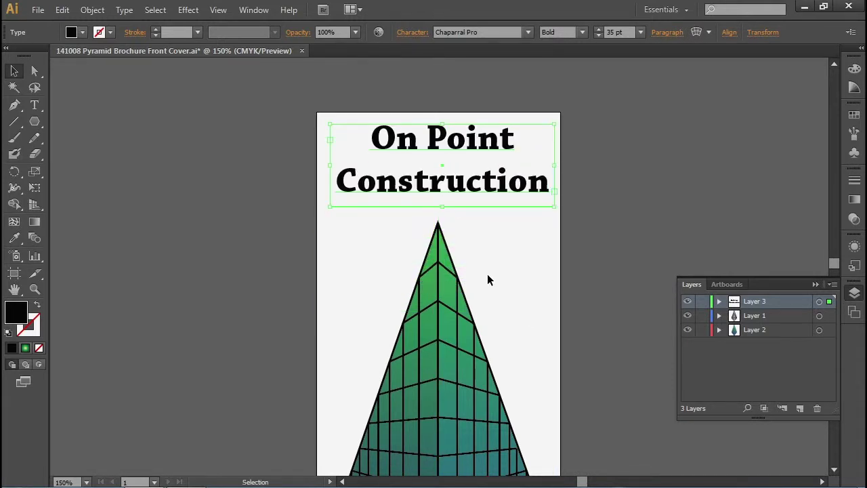
pyautogui.press('Left')
pyautogui.press('Left')
pyautogui.press('Left')
pyautogui.press('Left')
pyautogui.press('Left')
pyautogui.press('Left')
pyautogui.press('Left')
pyautogui.press('Left')
pyautogui.press('Left')
pyautogui.press('Left')
pyautogui.press('Left')
pyautogui.press('Left')
pyautogui.press('Left')
pyautogui.press('Right')
pyautogui.press('Right')
pyautogui.press('Right')
pyautogui.press('Right')
pyautogui.press('Right')
pyautogui.press('Right')
pyautogui.press('Right')
pyautogui.press('Right')
pyautogui.press('Right')
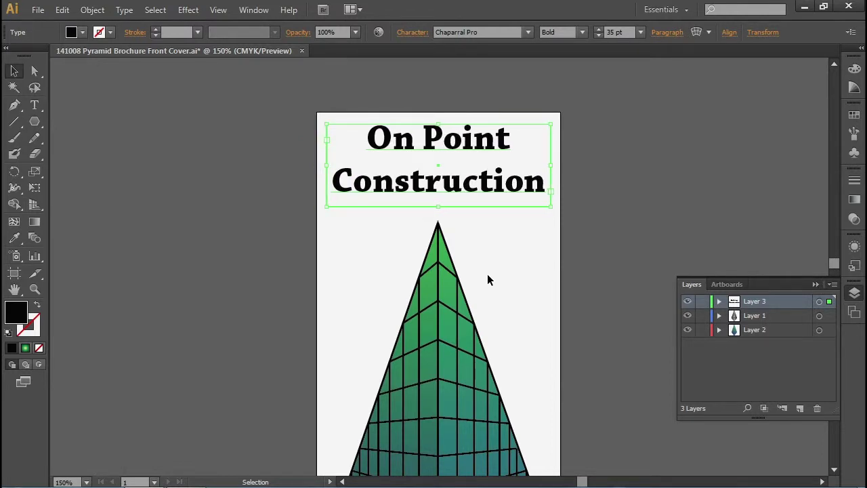
pyautogui.press('Right')
pyautogui.press('Right')
pyautogui.press('Down')
pyautogui.press('Down')
pyautogui.press('Down')
pyautogui.press('Down')
pyautogui.press('Down')
pyautogui.press('Down')
pyautogui.press('Up')
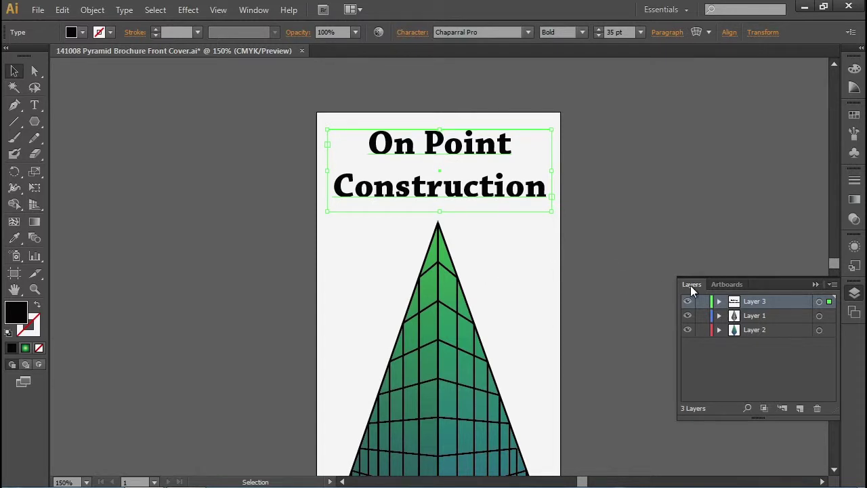
# - Replace the layer list with the graphic styles, open the 3D Effects style library and place it clear of the artwork
pyautogui.click(815, 284)
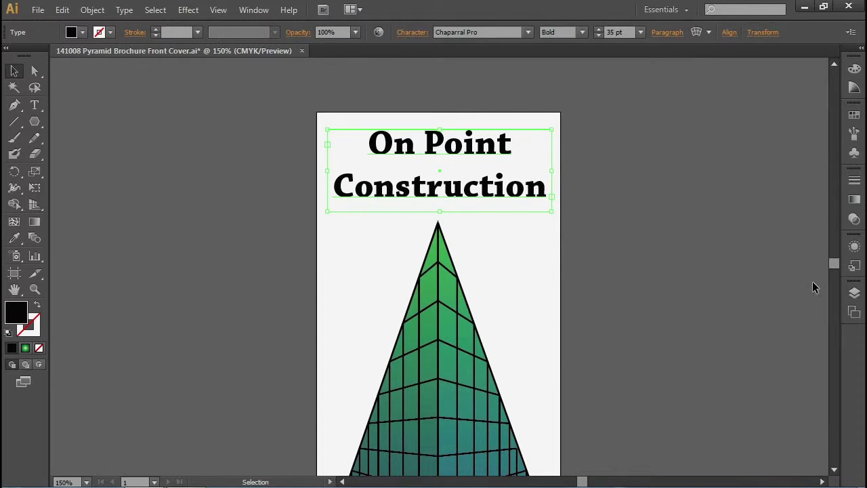
pyautogui.click(853, 268)
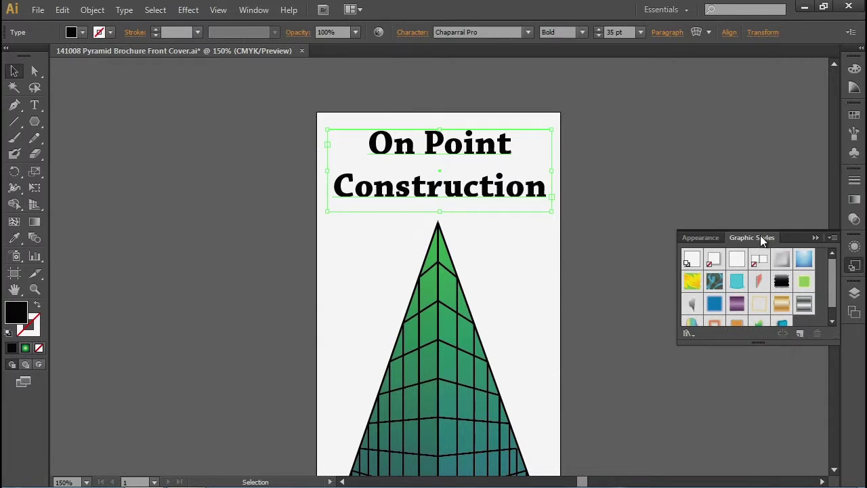
pyautogui.click(691, 333)
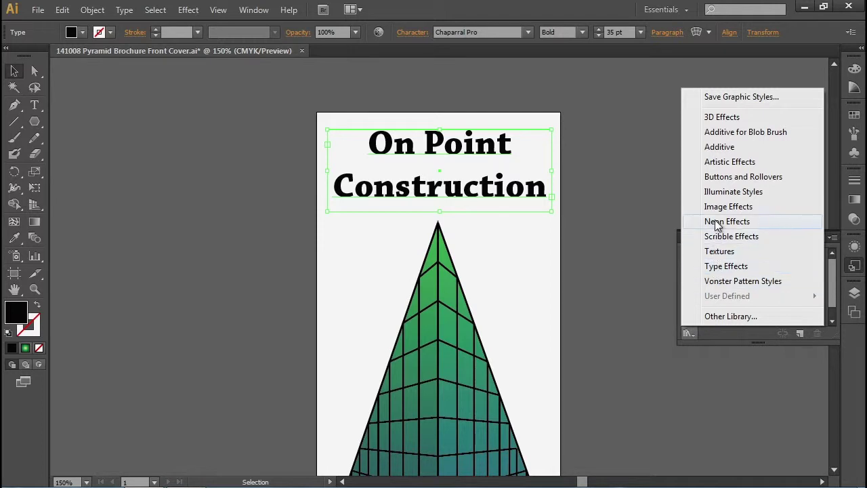
pyautogui.click(720, 119)
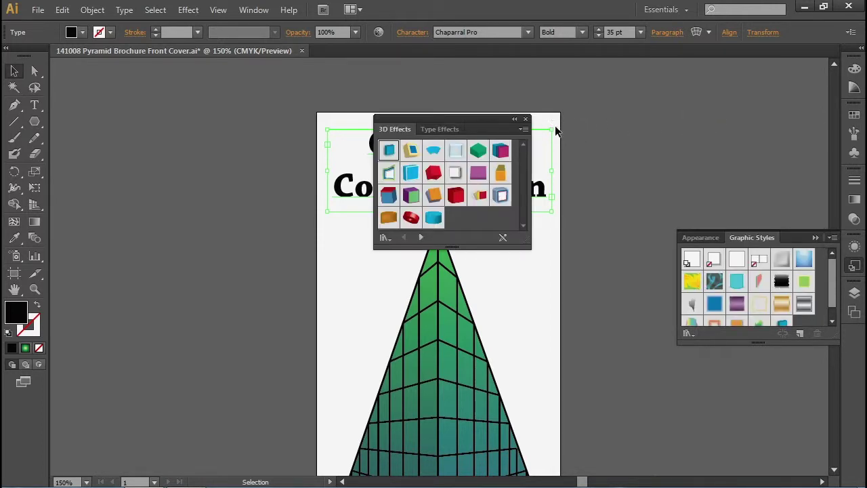
pyautogui.moveTo(456, 119); pyautogui.dragTo(689, 95)
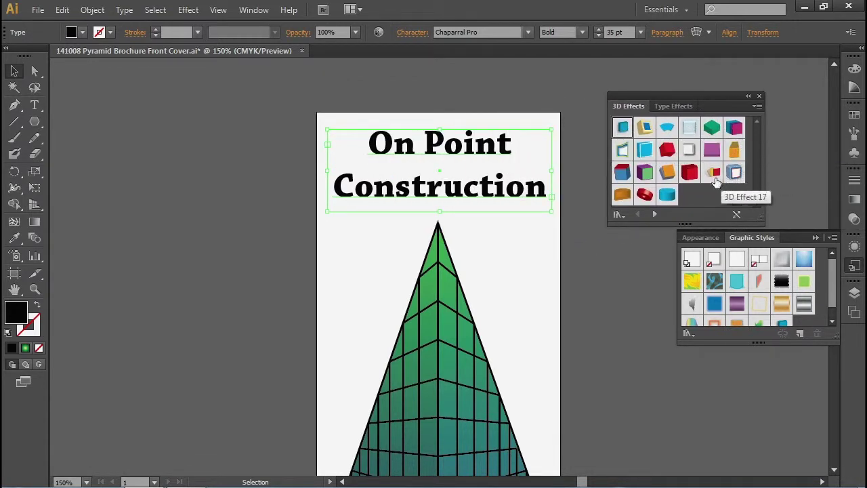
# - Try the first and second 3D Effects styles on the title text
pyautogui.click(622, 128)
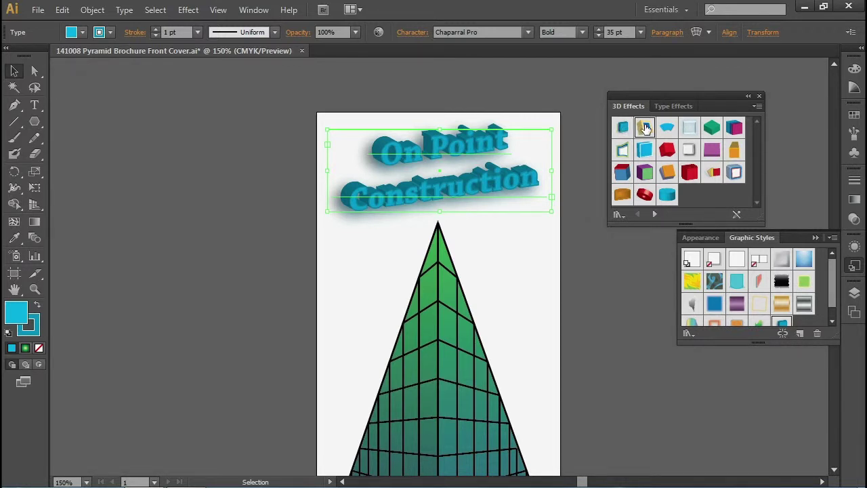
pyautogui.click(644, 128)
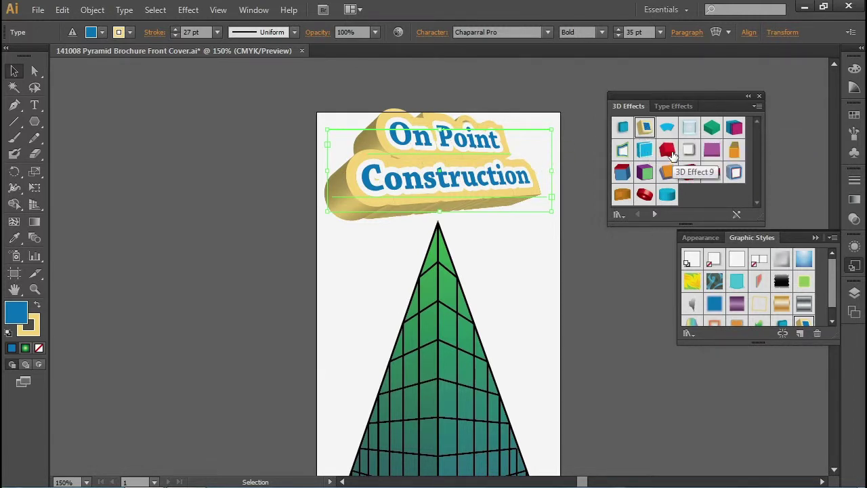
# - Edit the title's 3D Extrude & Bevel effect, rotating it to -8°, -6° and 5°, previewing it and rotating it further
pyautogui.click(697, 238)
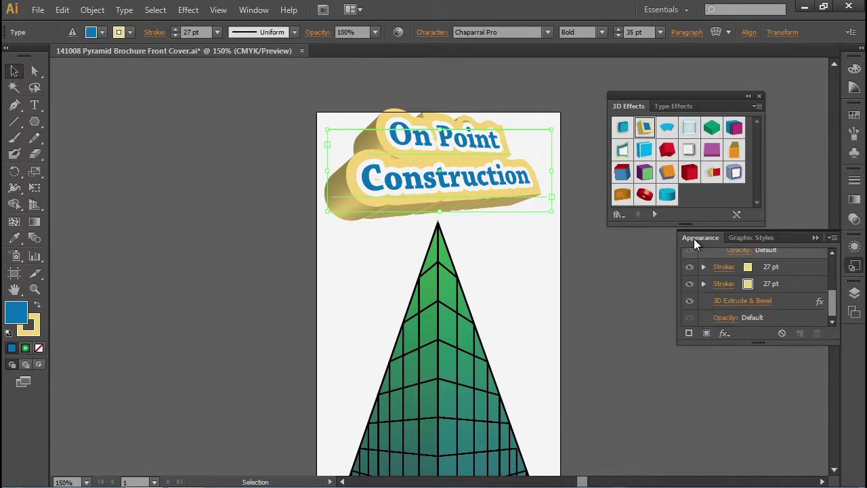
pyautogui.moveTo(833, 305)
pyautogui.mouseDown()
pyautogui.moveTo(831, 264)
pyautogui.moveTo(832, 308)
pyautogui.mouseUp()
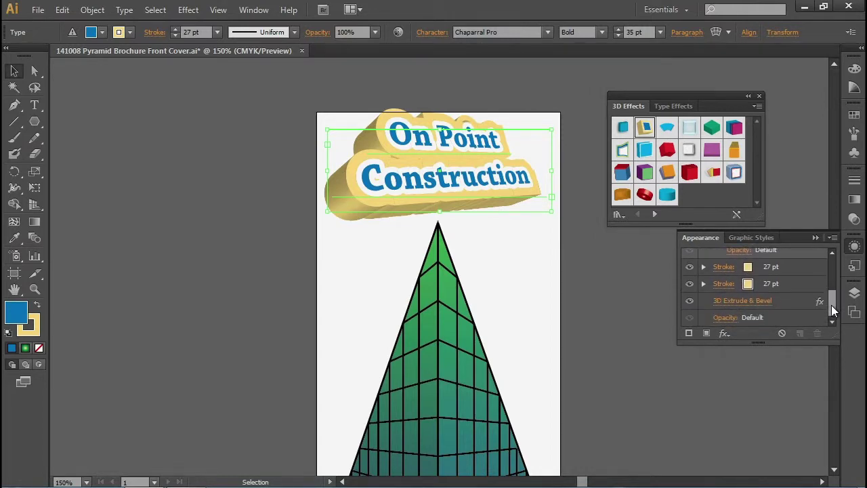
pyautogui.click(760, 301)
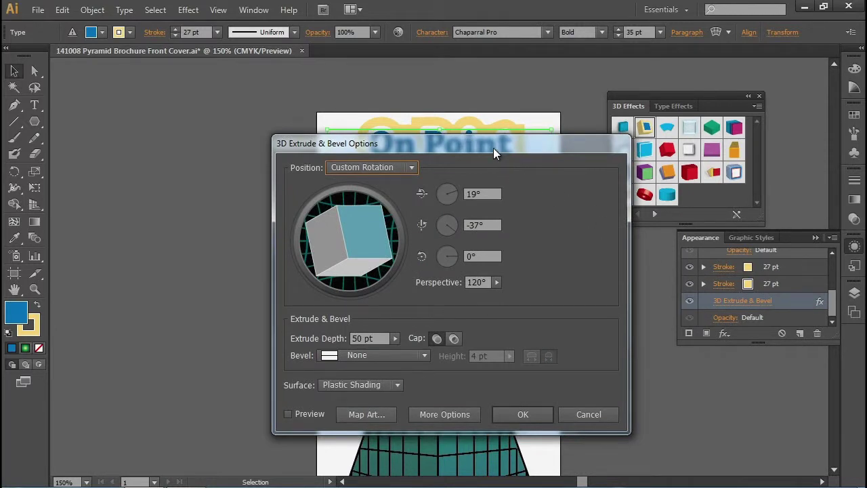
pyautogui.moveTo(486, 141); pyautogui.dragTo(759, 147)
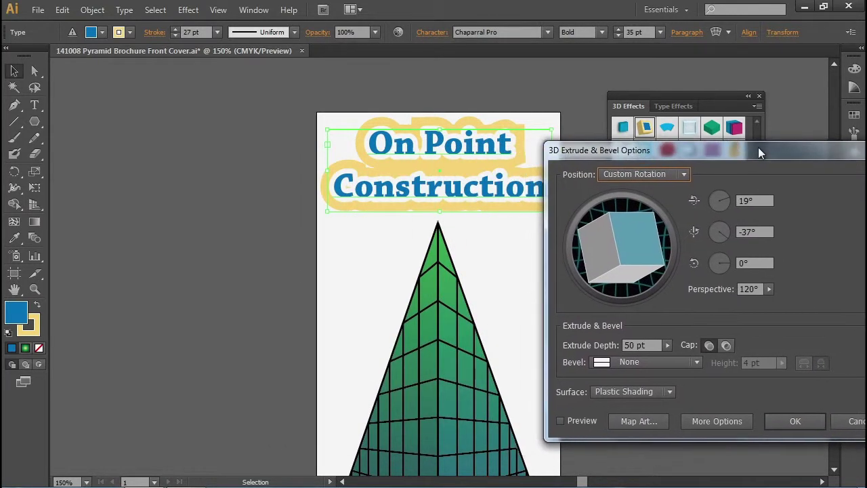
pyautogui.moveTo(641, 235); pyautogui.dragTo(621, 253)
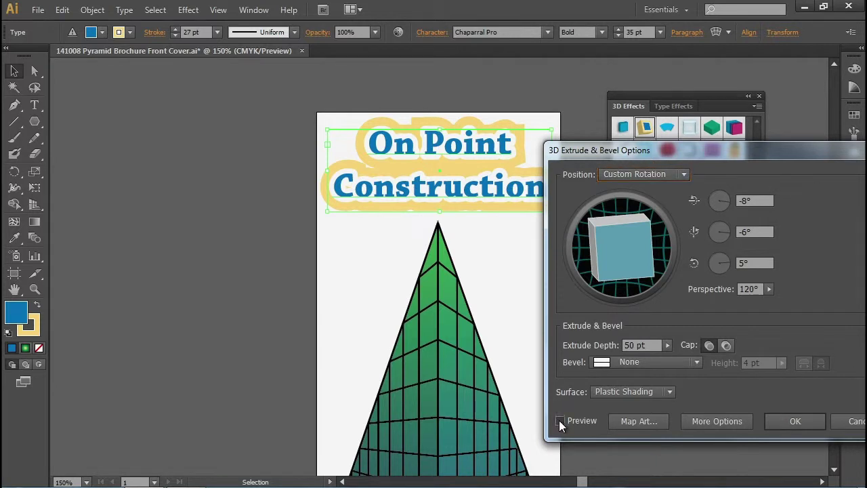
pyautogui.click(559, 421)
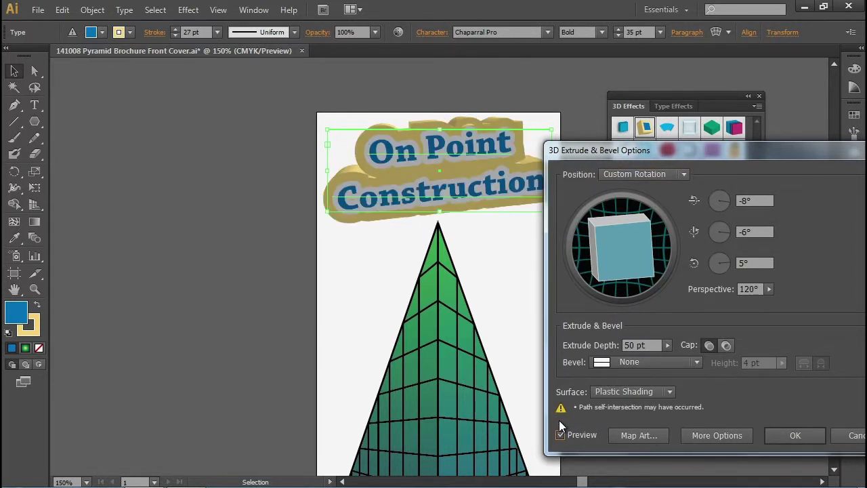
pyautogui.moveTo(613, 268); pyautogui.dragTo(619, 284)
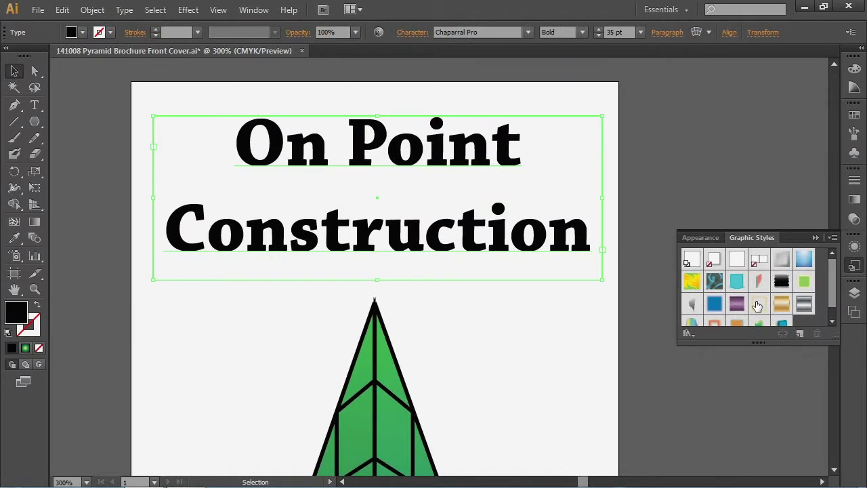
# - Try the gold, silver and purple Jiggle graphic styles on the title and review the appearance attributes
pyautogui.click(782, 305)
pyautogui.click(803, 306)
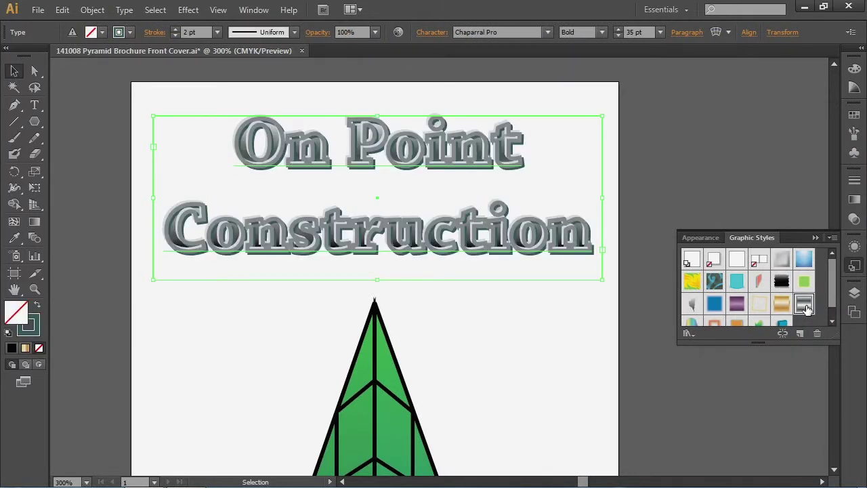
pyautogui.click(738, 306)
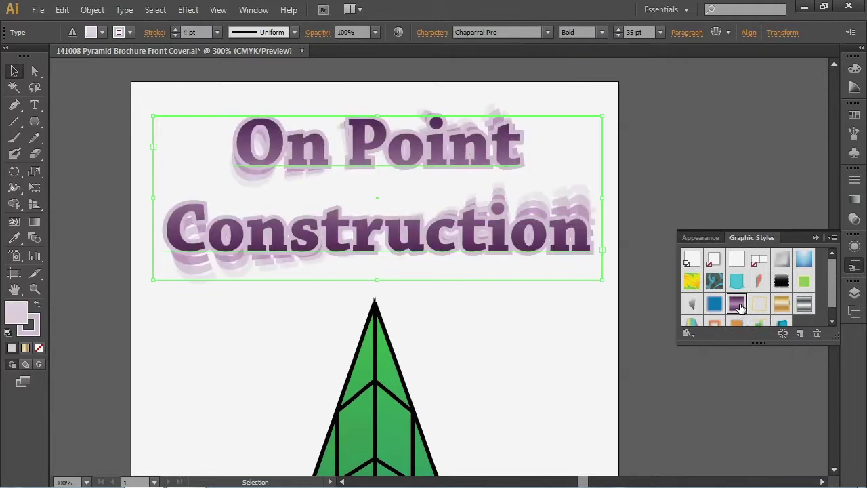
pyautogui.click(703, 240)
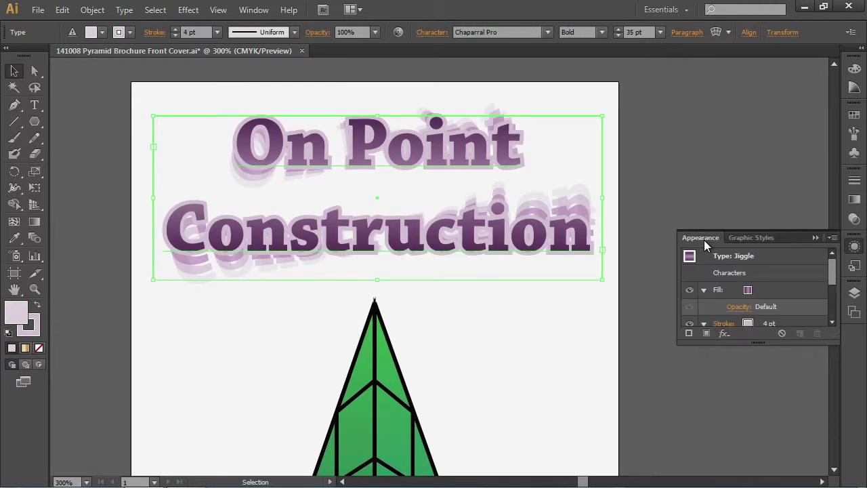
pyautogui.moveTo(831, 264)
pyautogui.mouseDown()
pyautogui.moveTo(833, 299)
pyautogui.moveTo(829, 261)
pyautogui.mouseUp()
# - Try the multicolored graphic style on the title and apply the orange glowing outline style instead
pyautogui.click(743, 238)
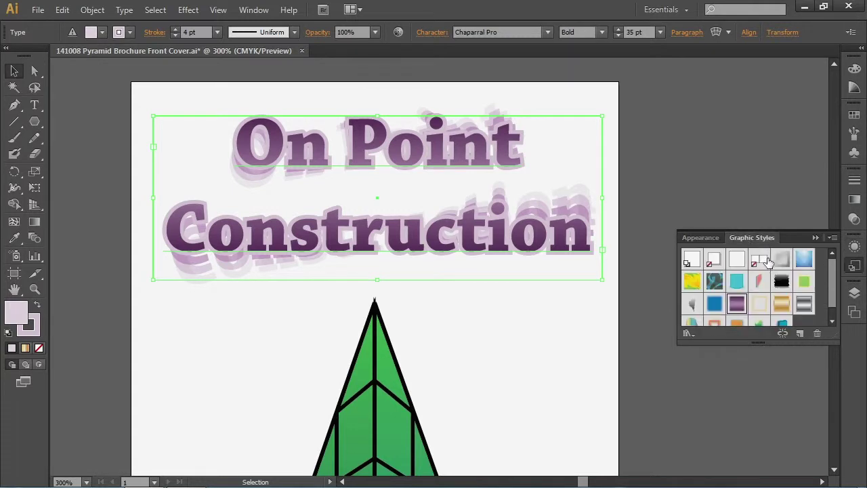
pyautogui.moveTo(834, 291); pyautogui.dragTo(835, 303)
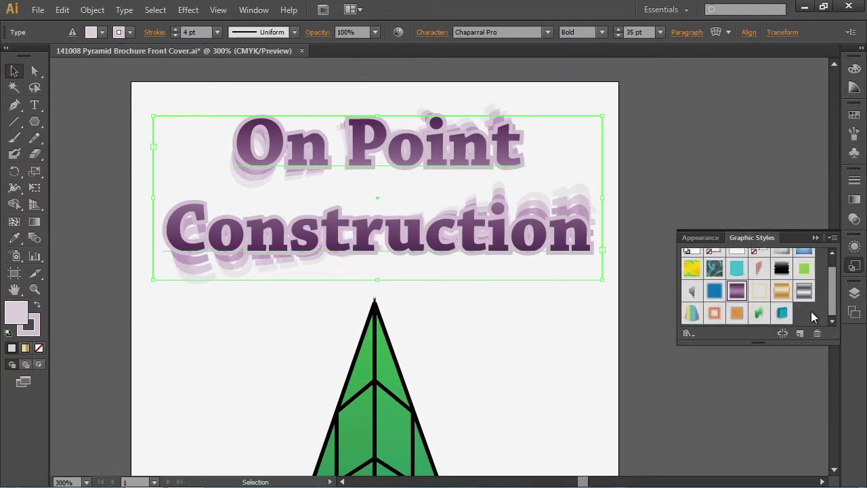
pyautogui.click(692, 313)
pyautogui.click(715, 315)
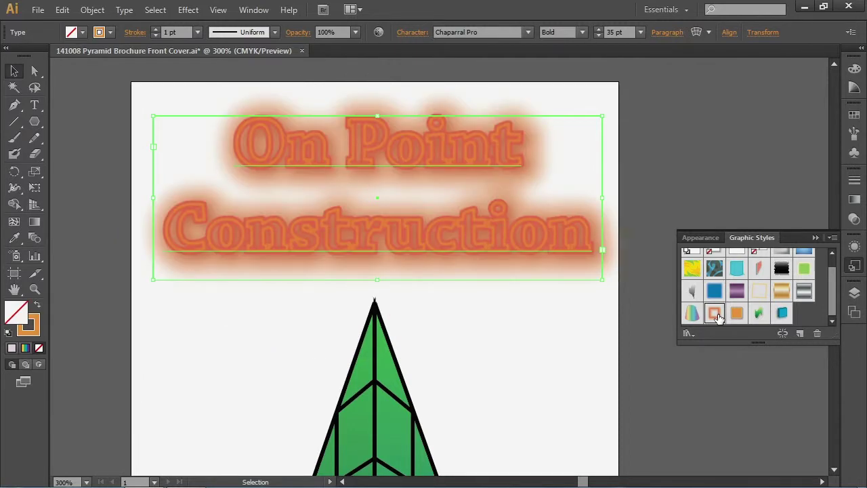
# - Try the orange Shirofuchi 3 graphic style and the green Wave style on the title text
pyautogui.click(737, 313)
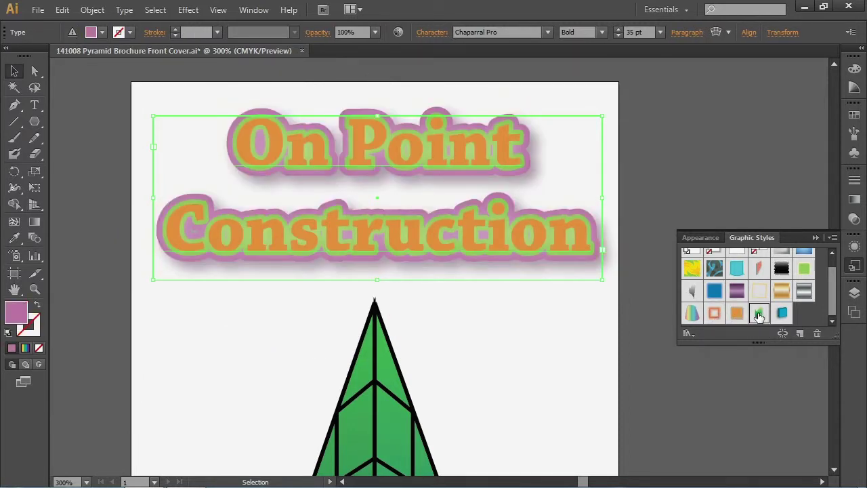
pyautogui.click(759, 316)
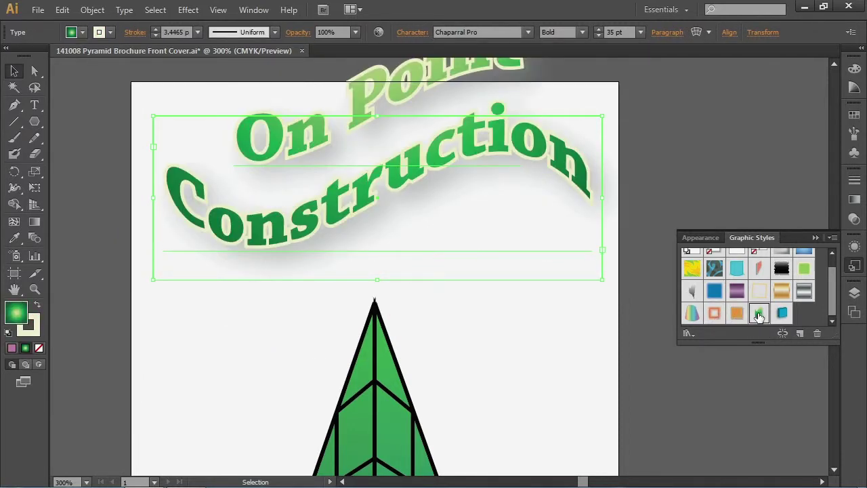
# - Edit the title's Flag warp with preview on, setting the bend to 16% and the horizontal distortion to -28%
pyautogui.click(710, 240)
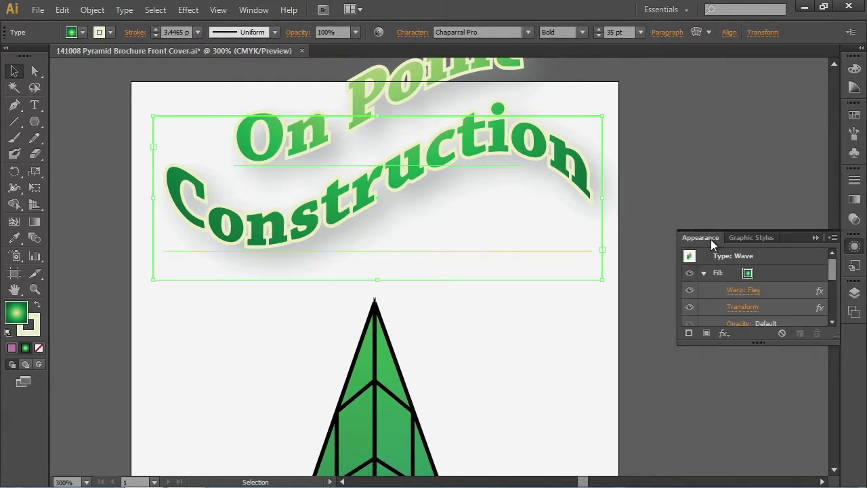
pyautogui.click(748, 291)
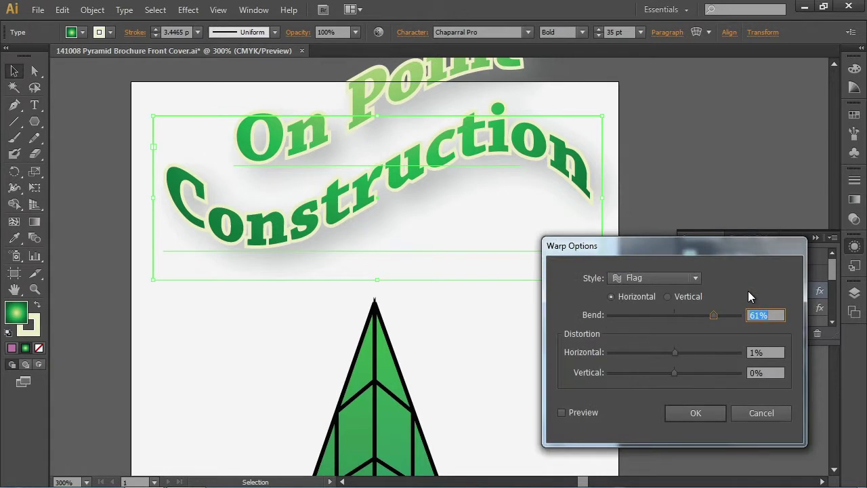
pyautogui.moveTo(714, 316); pyautogui.dragTo(694, 319)
pyautogui.click(561, 413)
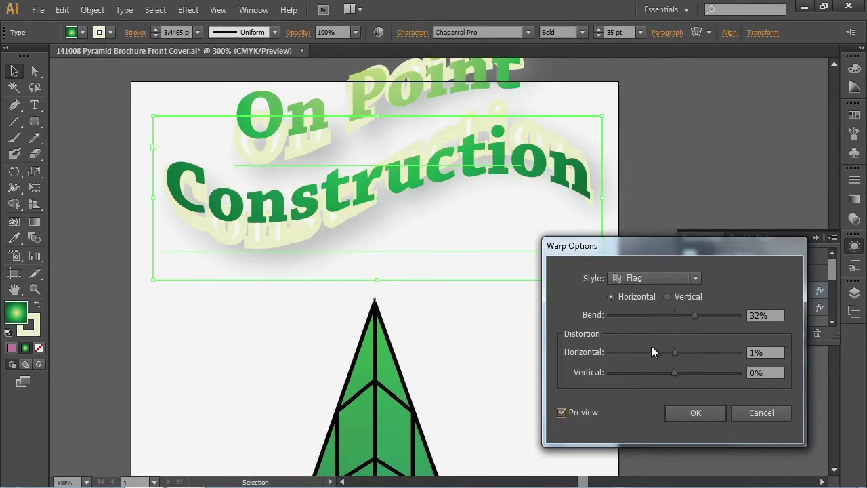
pyautogui.moveTo(692, 316); pyautogui.dragTo(684, 315)
pyautogui.moveTo(674, 352); pyautogui.dragTo(671, 375)
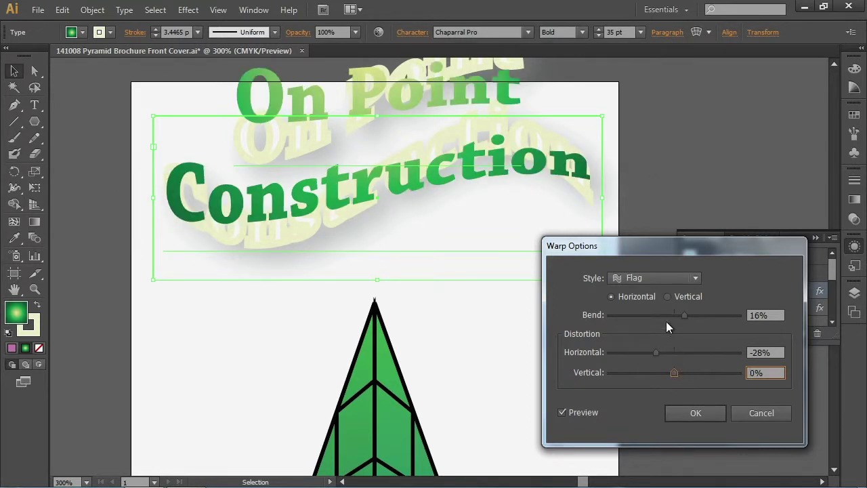
# - Try the Bulge and Arc Upper warps, the latter with 37% bend, -49% horizontal and 31% vertical distortion, and cancel the warp changes
pyautogui.click(660, 279)
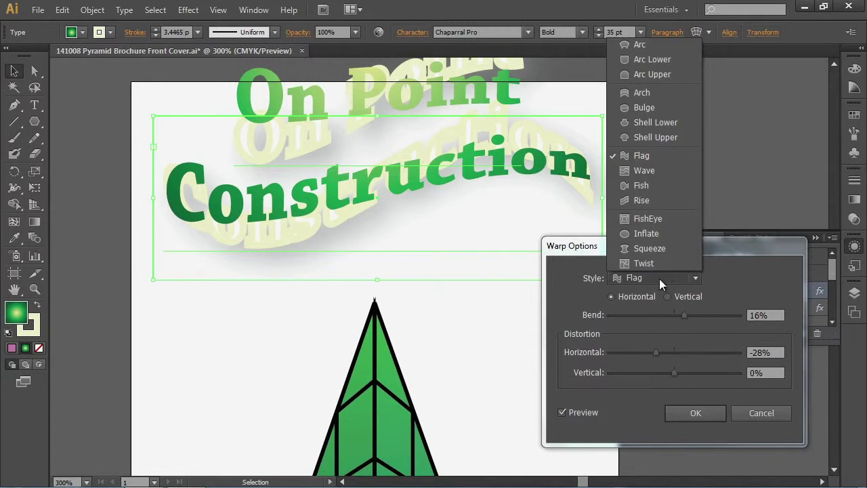
pyautogui.click(648, 112)
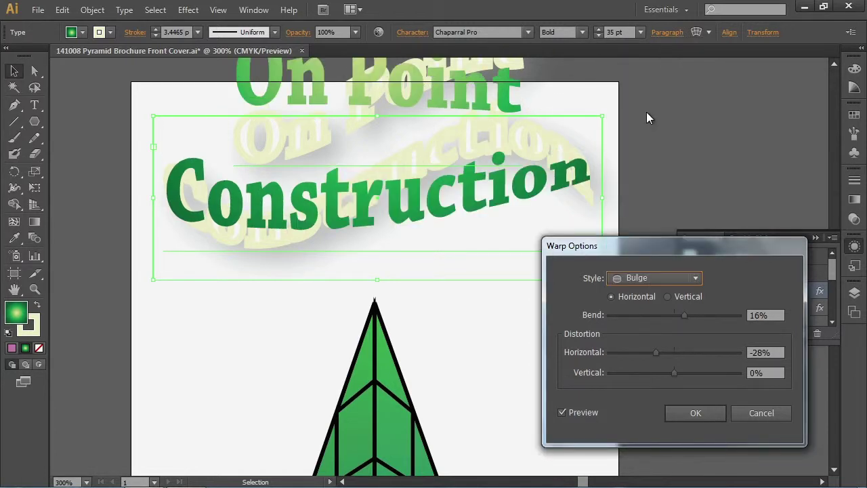
pyautogui.click(657, 275)
pyautogui.click(648, 75)
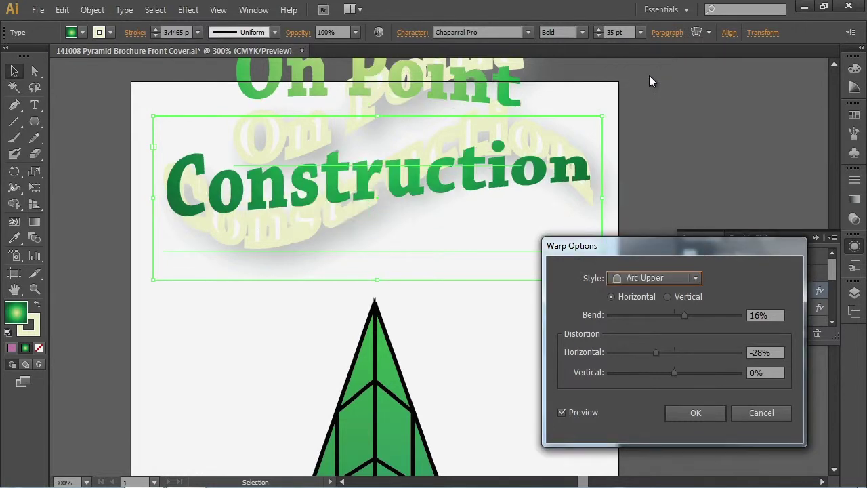
pyautogui.moveTo(683, 315); pyautogui.dragTo(698, 313)
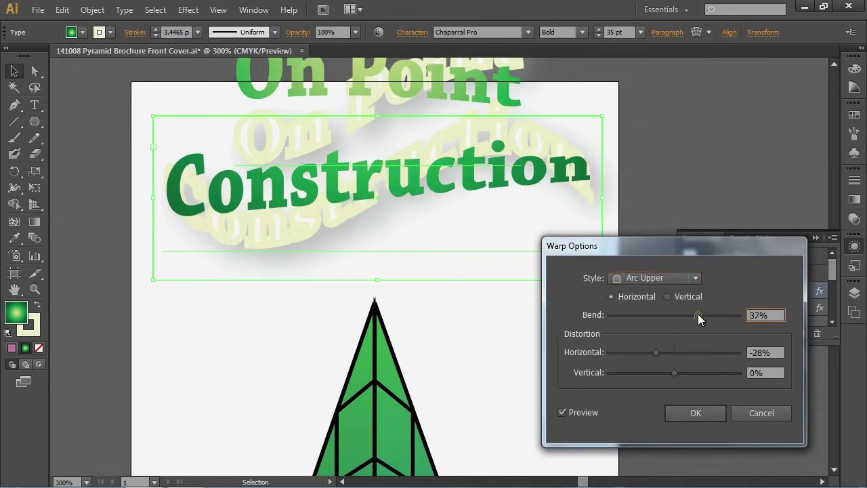
pyautogui.moveTo(656, 351); pyautogui.dragTo(693, 374)
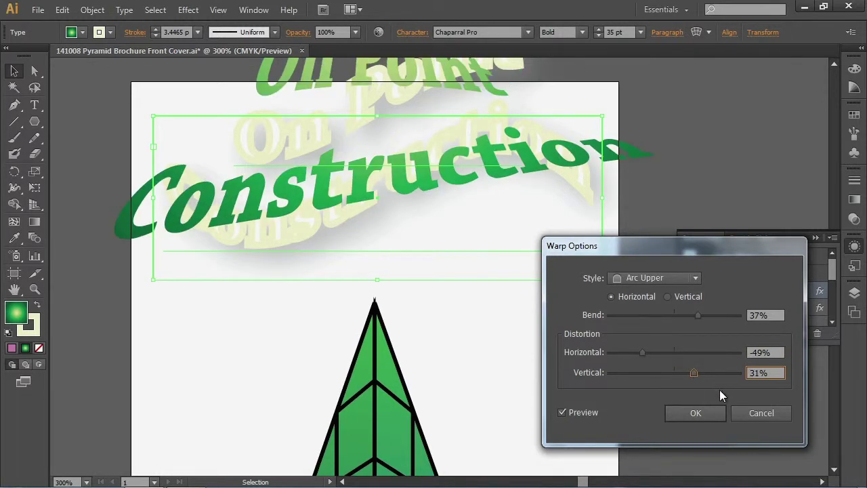
pyautogui.click(747, 409)
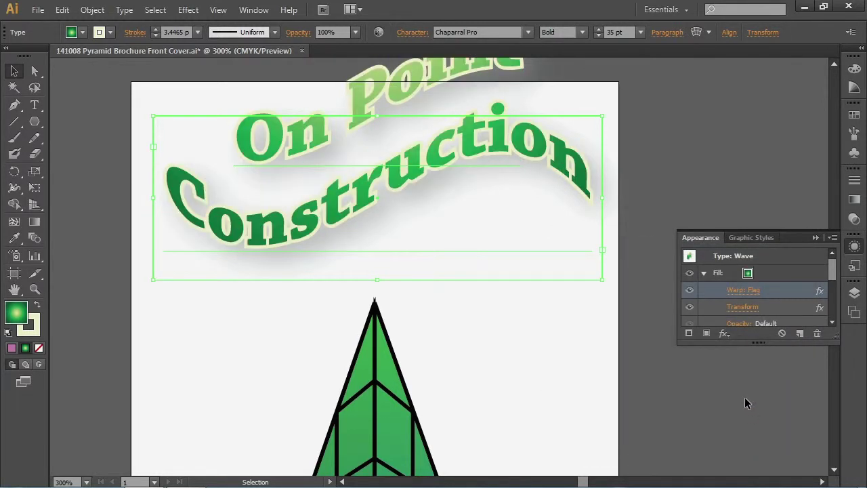
# - Load the 3D Effects graphic style library and apply its first blue 3D style to the title
pyautogui.click(746, 237)
pyautogui.click(689, 332)
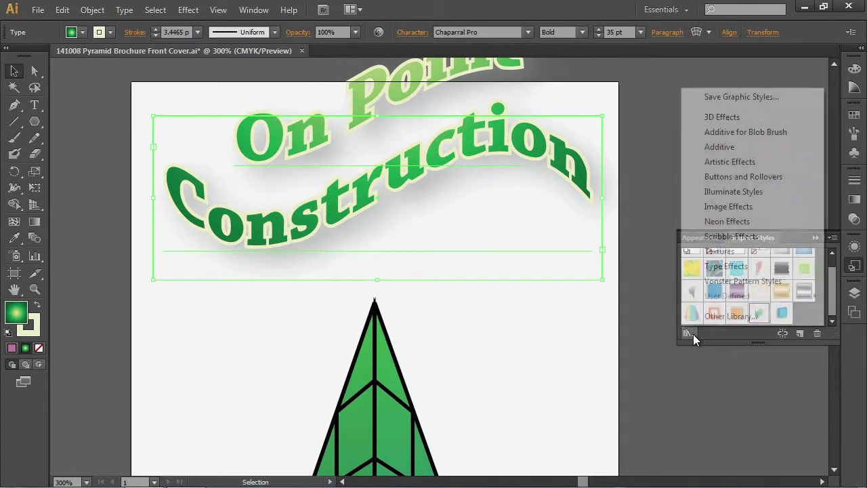
pyautogui.click(720, 118)
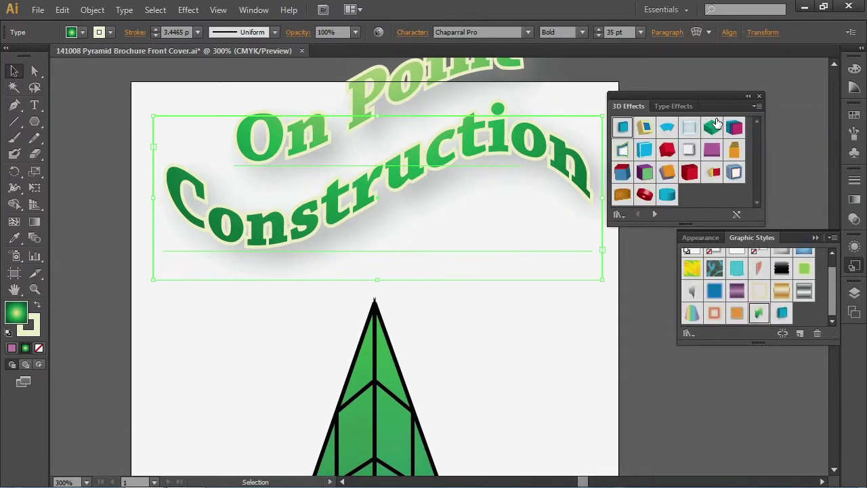
pyautogui.click(622, 131)
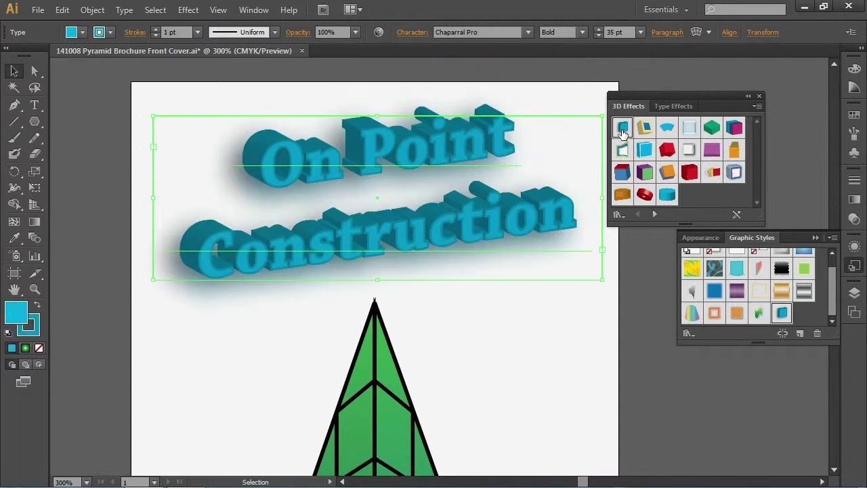
# - Load the Type Effects style library and try the yellow-and-blue, Shirofuchi 3, red, pink gradient and Tie Dye Arc styles on the title
pyautogui.click(688, 333)
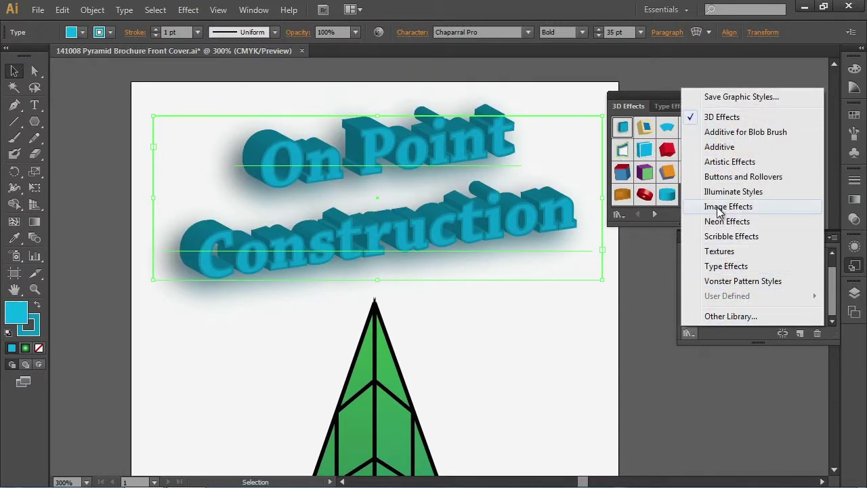
pyautogui.click(718, 265)
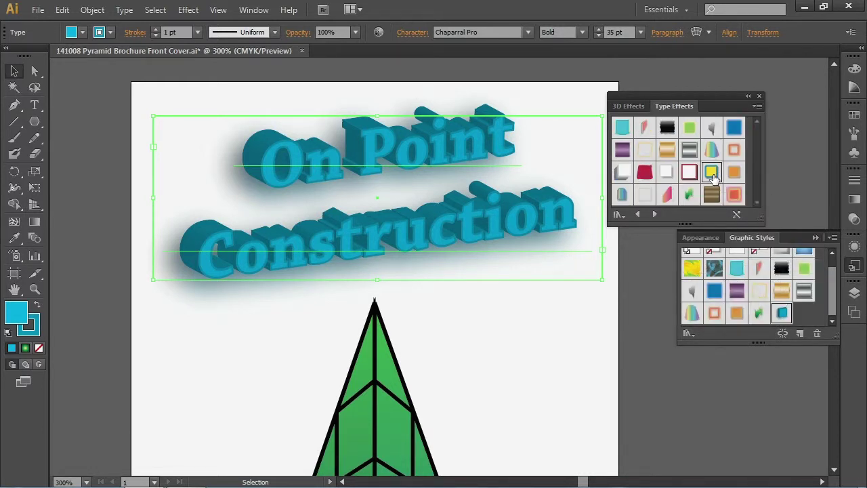
pyautogui.click(712, 173)
pyautogui.click(734, 173)
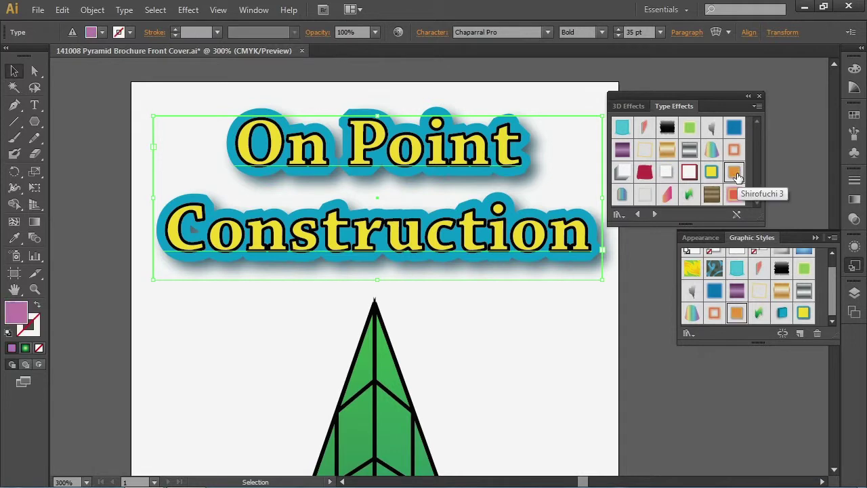
pyautogui.click(737, 197)
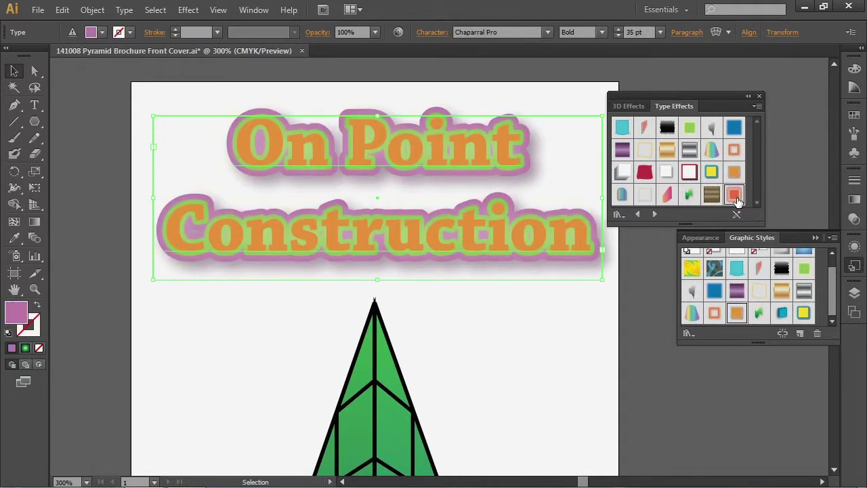
pyautogui.click(668, 197)
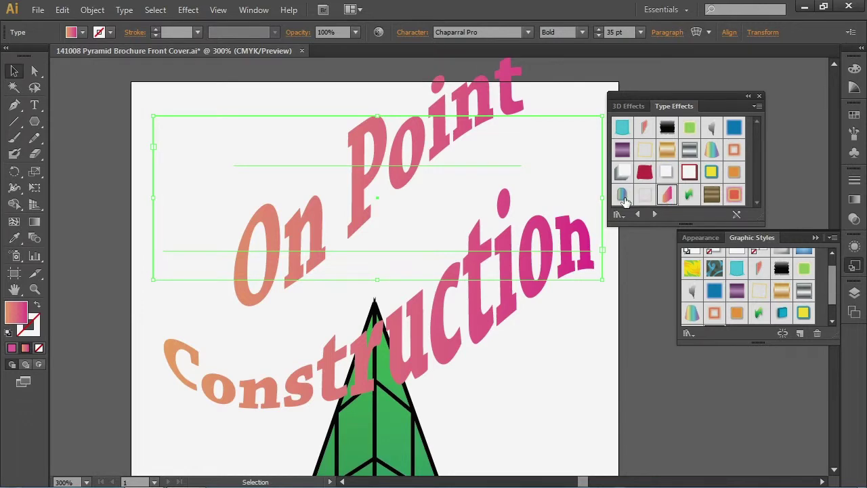
pyautogui.click(624, 201)
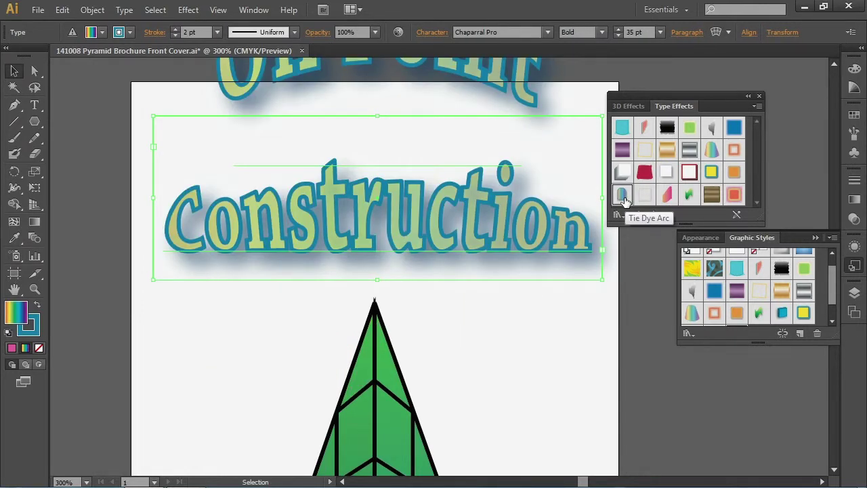
# - Load the Textures style library and try the rust-brown furry texture and the blue denim texture on the title
pyautogui.click(688, 334)
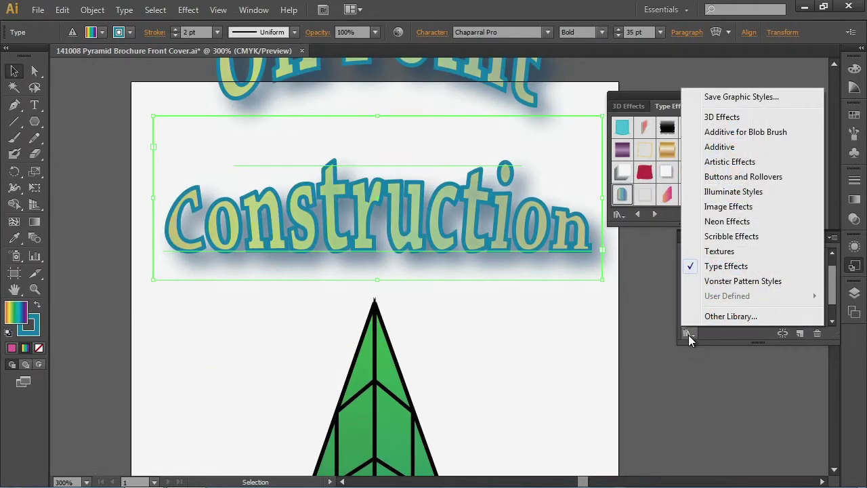
pyautogui.click(712, 251)
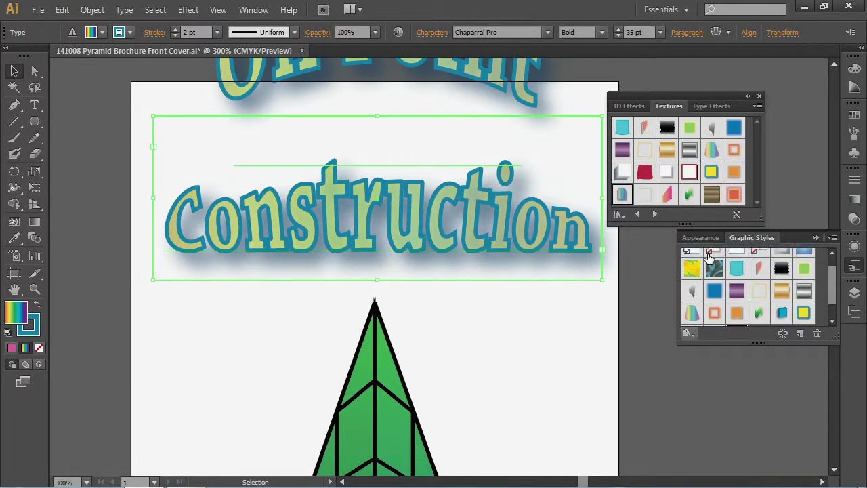
pyautogui.click(711, 172)
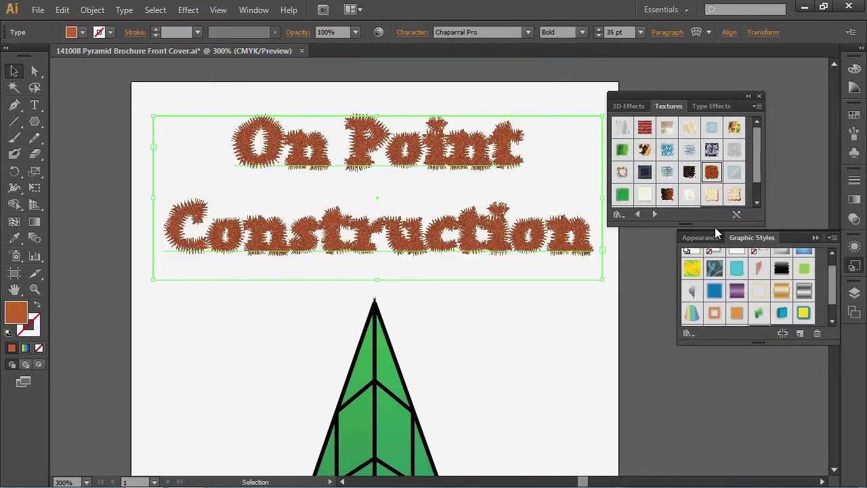
pyautogui.click(645, 173)
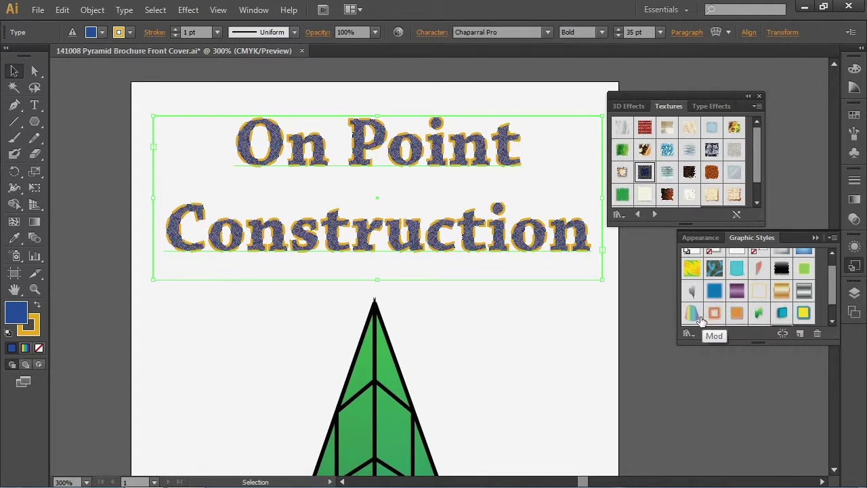
# - Load the Image Effects style library and try Raised Edge, the green shadowed style, the gold style and the teal sketched-shadow style on the title
pyautogui.click(620, 215)
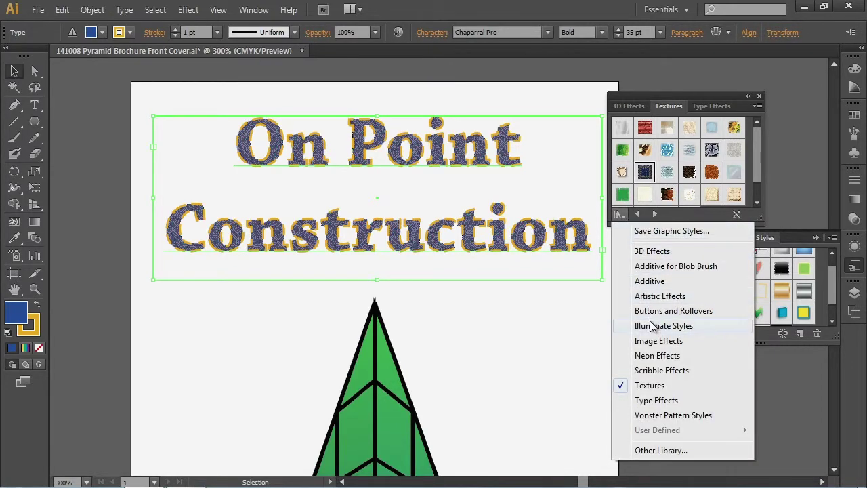
pyautogui.click(657, 340)
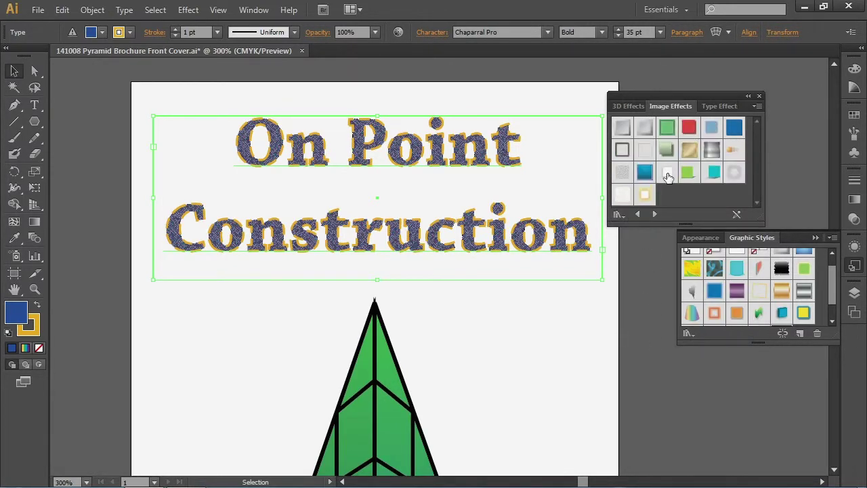
pyautogui.click(647, 173)
pyautogui.click(645, 173)
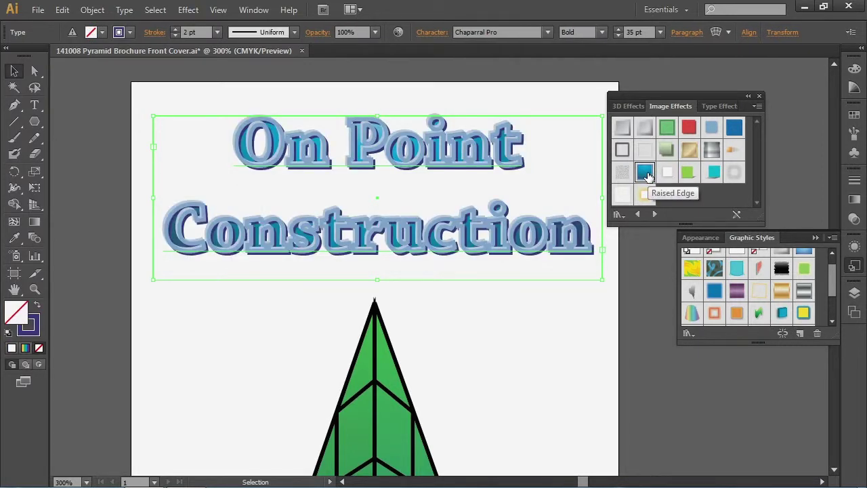
pyautogui.click(644, 149)
pyautogui.click(668, 149)
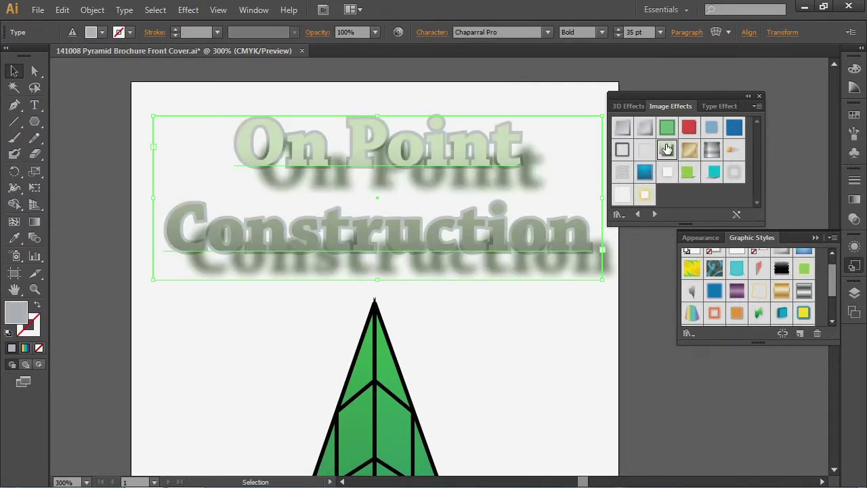
pyautogui.click(689, 150)
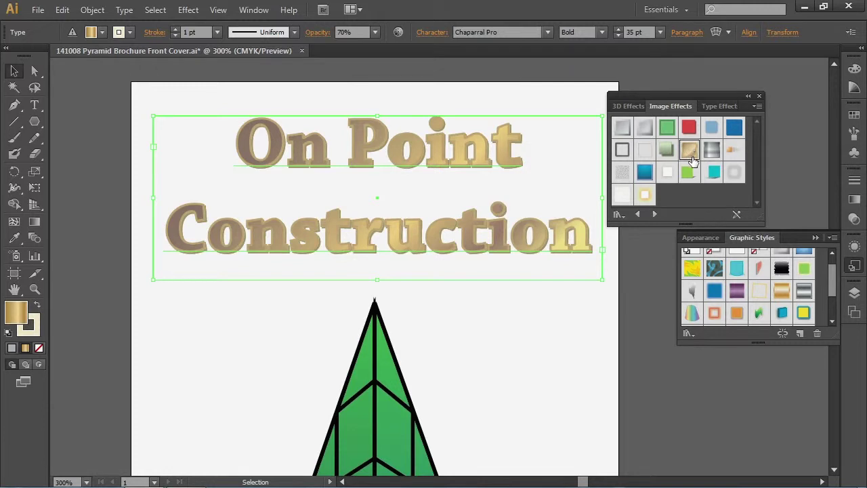
pyautogui.click(713, 173)
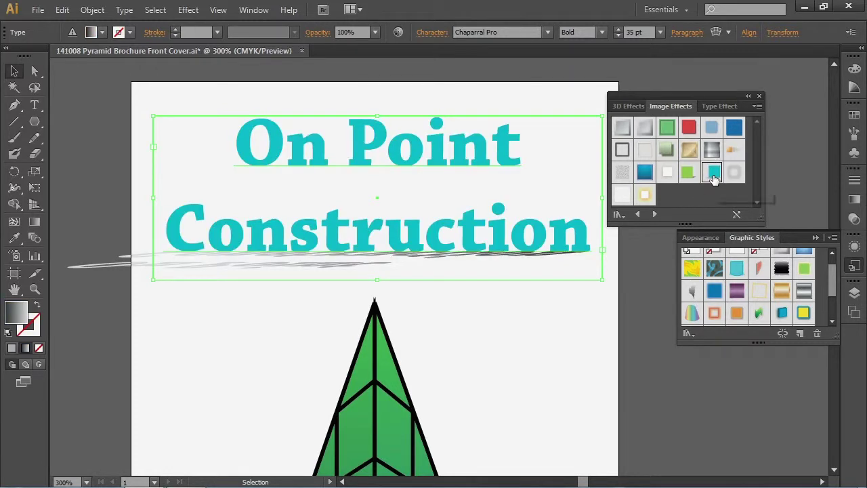
# - Load the Vonster Pattern Styles library, try the purple swirl pattern and apply the red-and-yellow pattern to the title
pyautogui.click(688, 333)
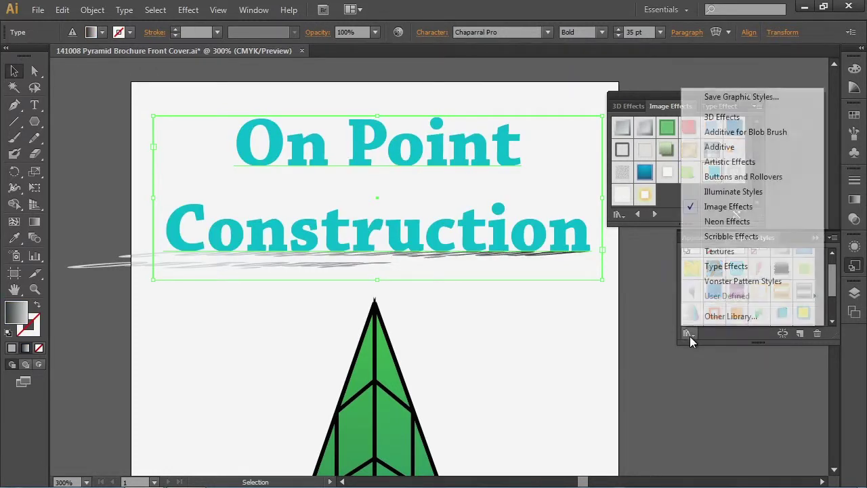
pyautogui.click(716, 284)
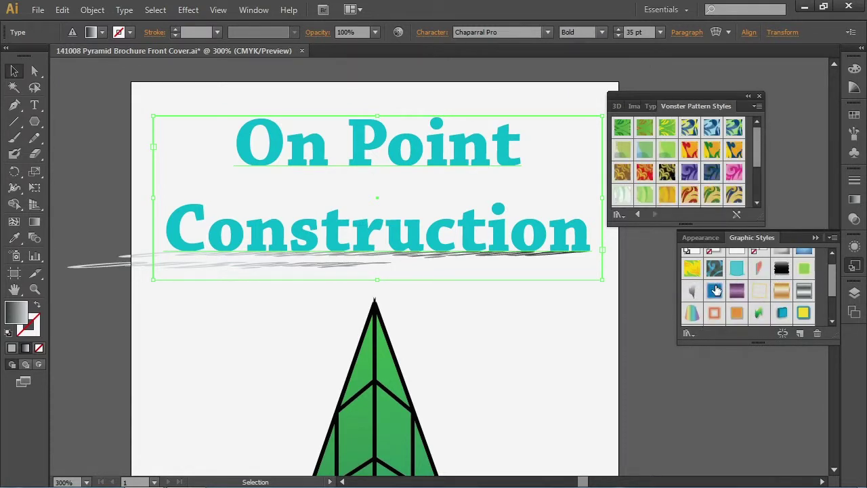
pyautogui.click(689, 173)
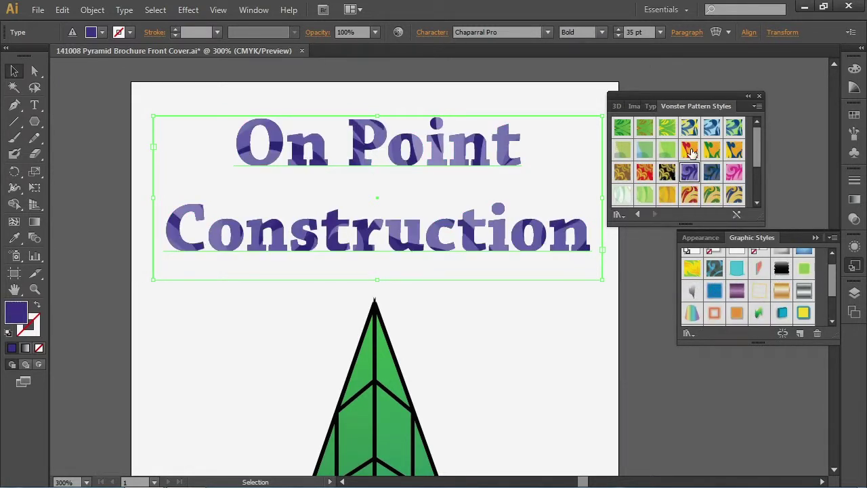
pyautogui.click(691, 149)
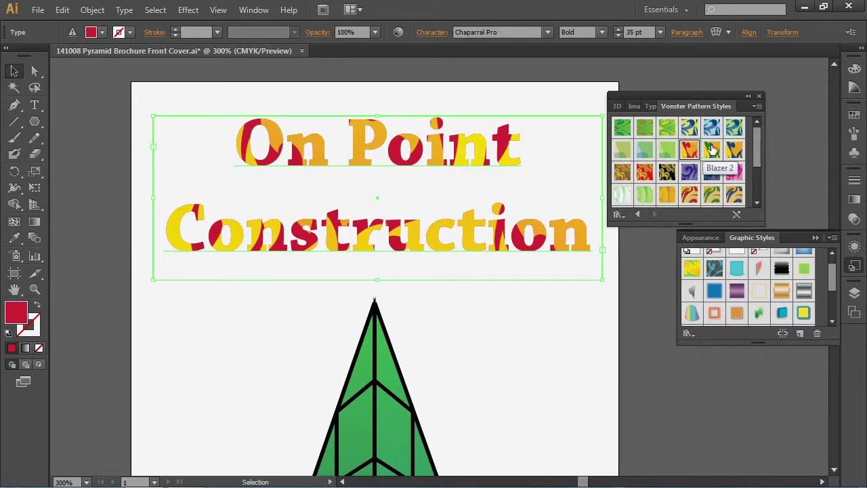
# - Try Blazer 2 and the light-and-dark-blue Vonster pattern on the title, and load the Illuminate Styles library to try three blue highlight styles
pyautogui.click(712, 149)
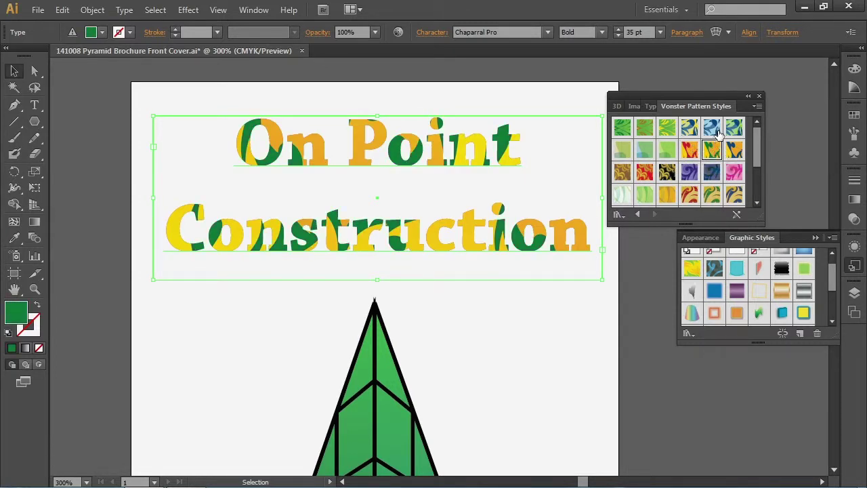
pyautogui.click(711, 126)
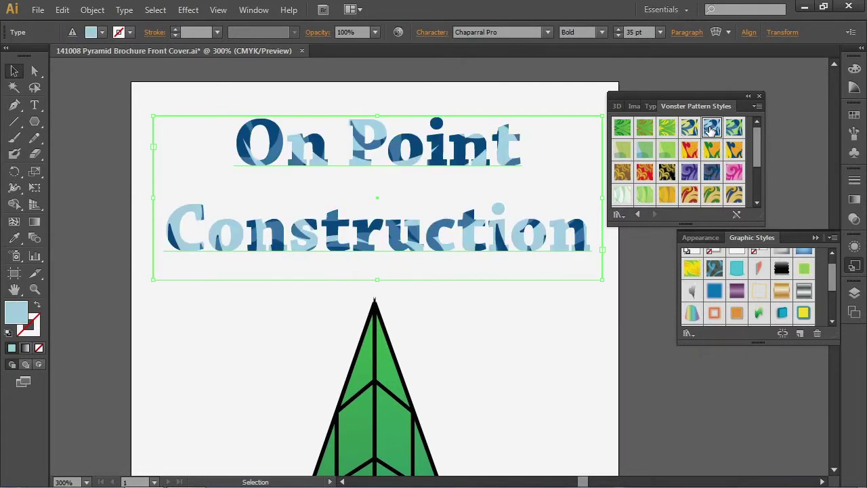
pyautogui.click(689, 333)
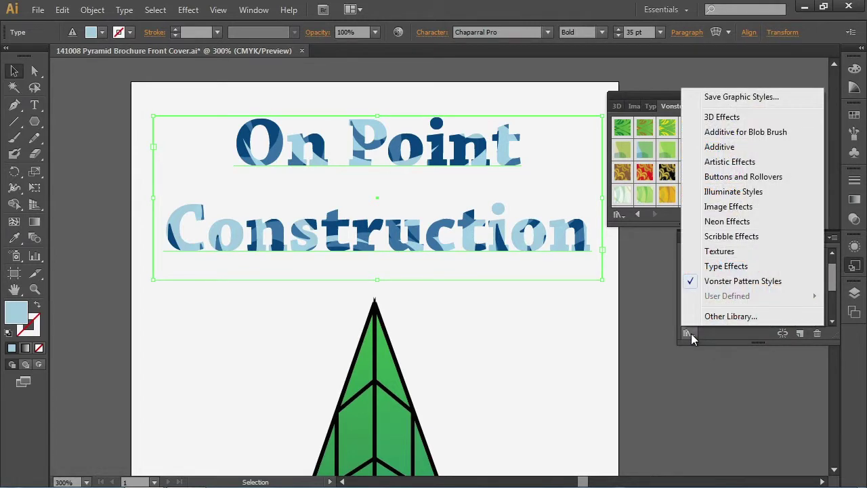
pyautogui.click(714, 195)
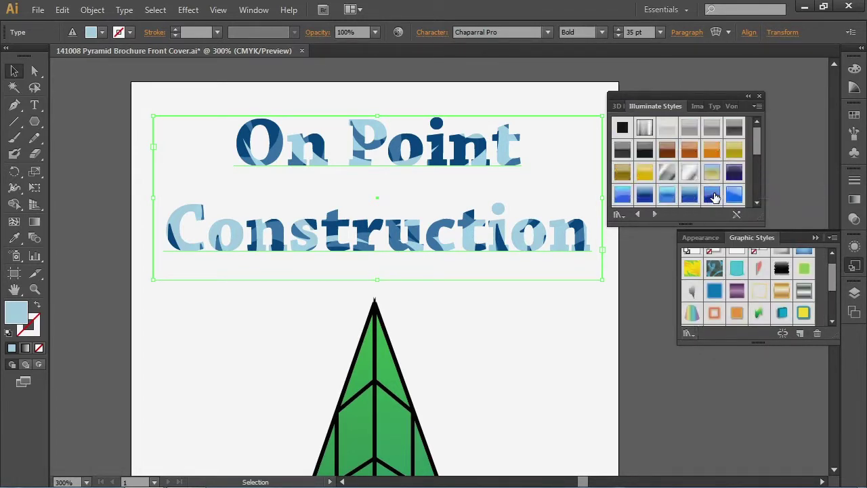
pyautogui.click(667, 195)
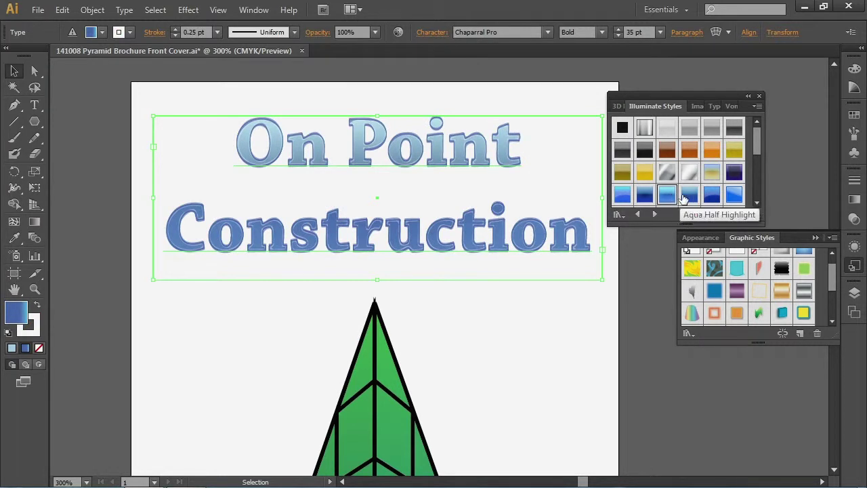
pyautogui.click(688, 195)
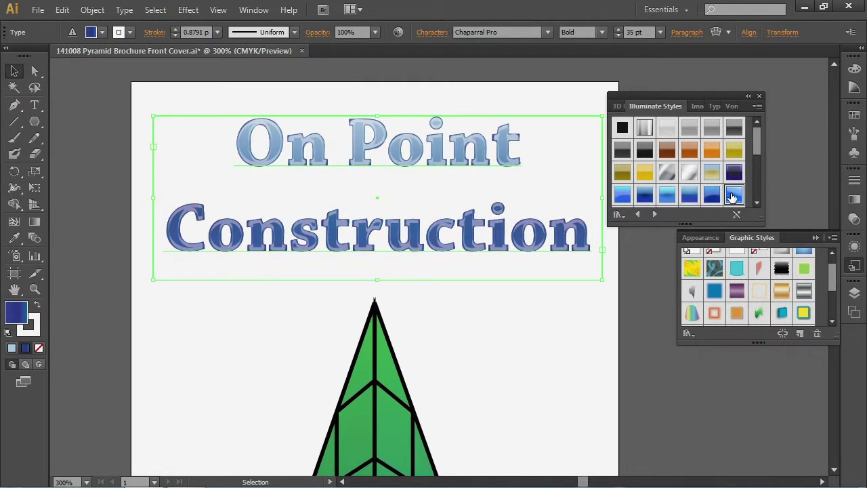
pyautogui.click(734, 195)
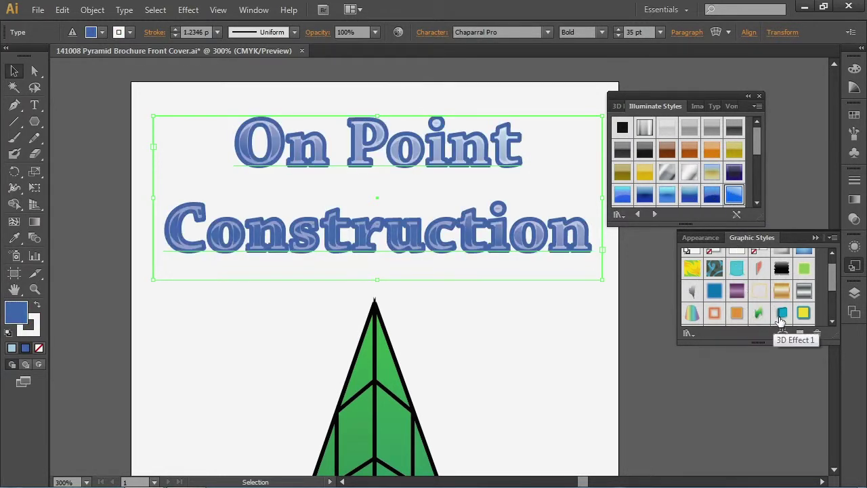
# - Return to the Type Effects style library and apply the brown Woodcut style to the title
pyautogui.moveTo(832, 274); pyautogui.dragTo(839, 311)
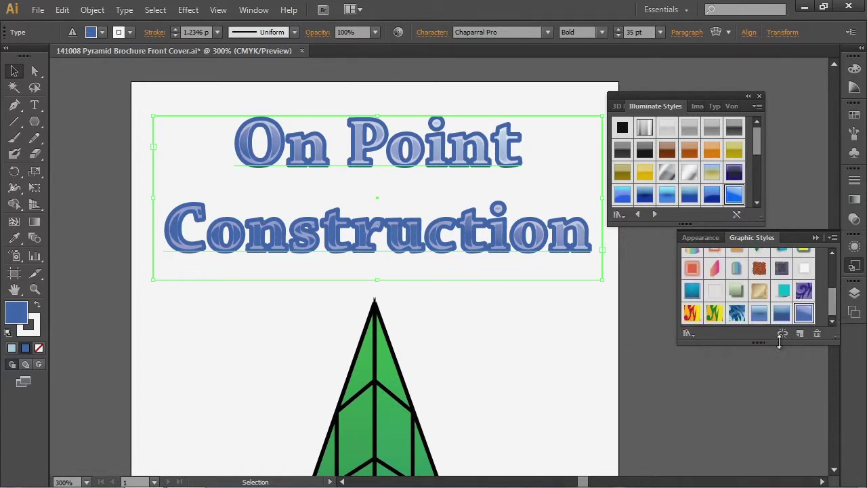
pyautogui.click(694, 106)
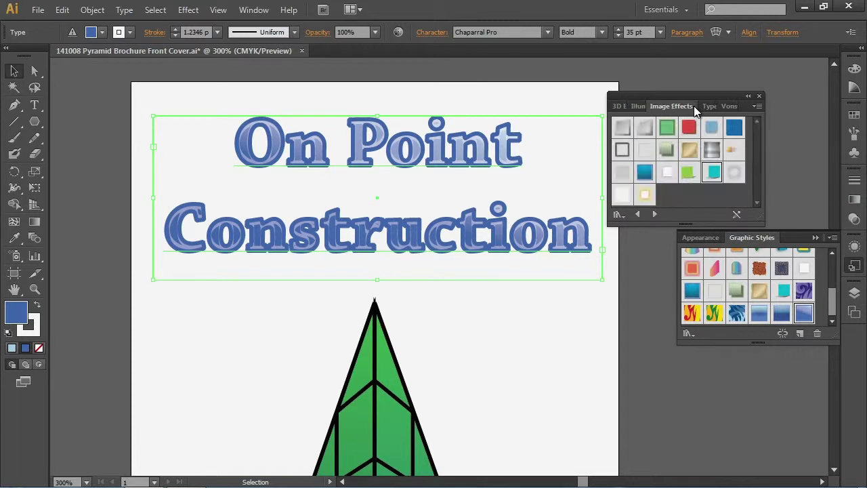
pyautogui.click(707, 107)
pyautogui.click(727, 106)
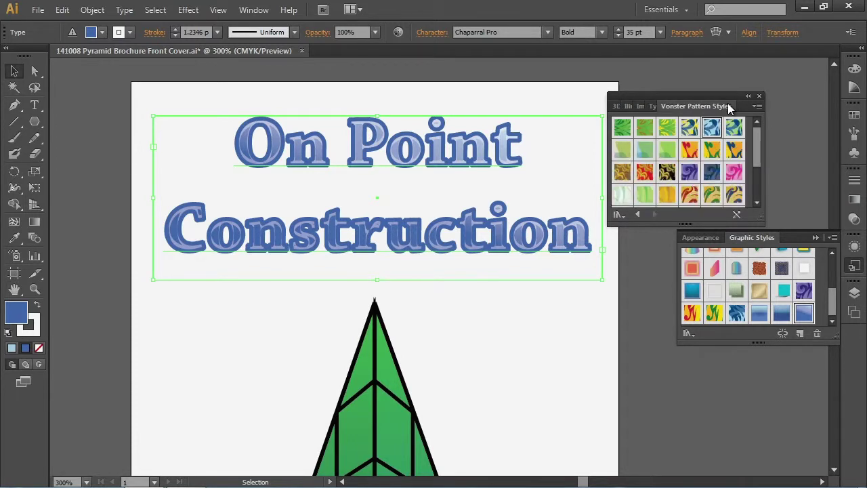
pyautogui.click(647, 107)
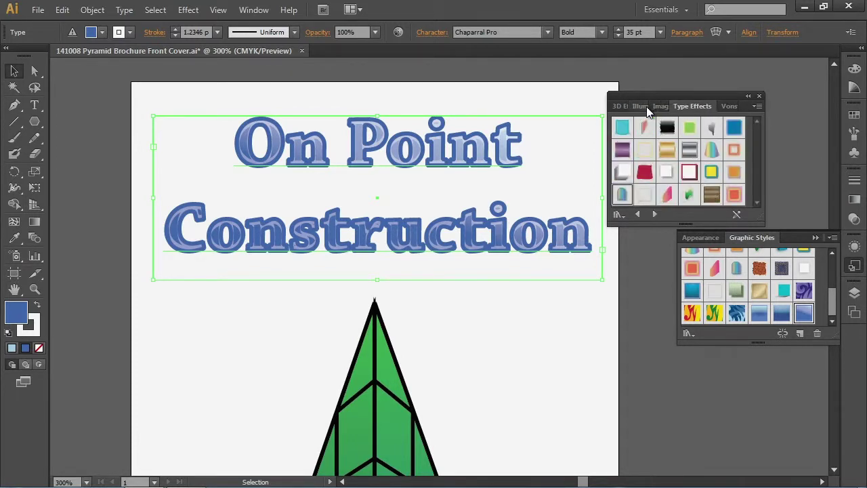
pyautogui.click(711, 196)
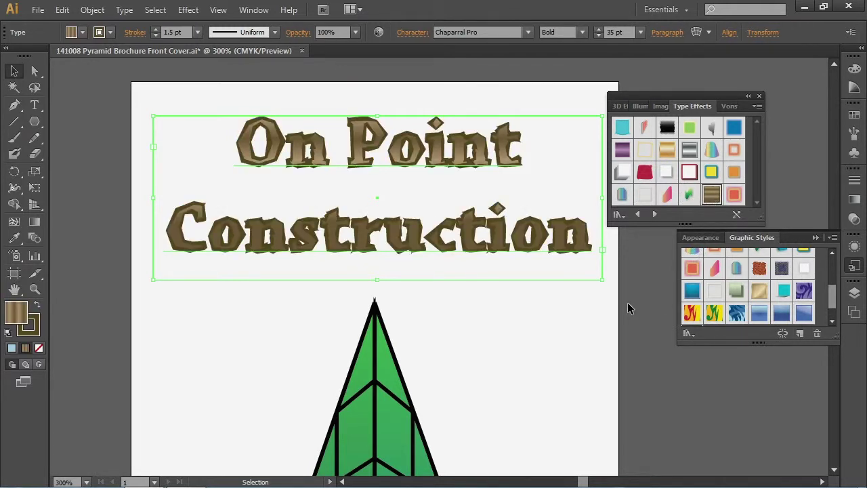
# - Toggle the visibility of the Roughen effect on the title's stroke off and on to compare the outlines
pyautogui.click(712, 238)
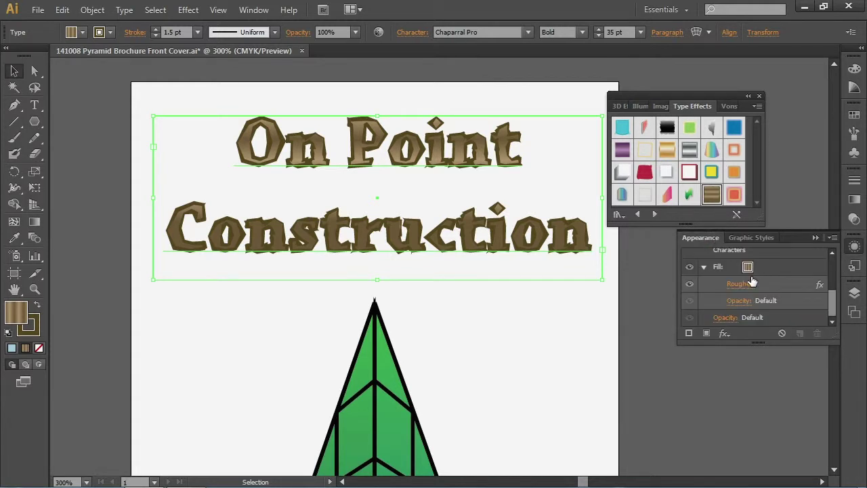
pyautogui.moveTo(833, 302); pyautogui.dragTo(834, 274)
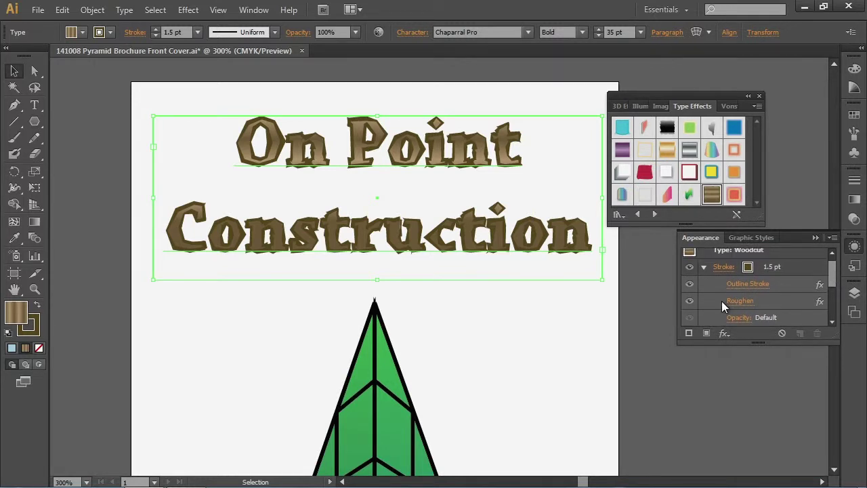
pyautogui.click(689, 301)
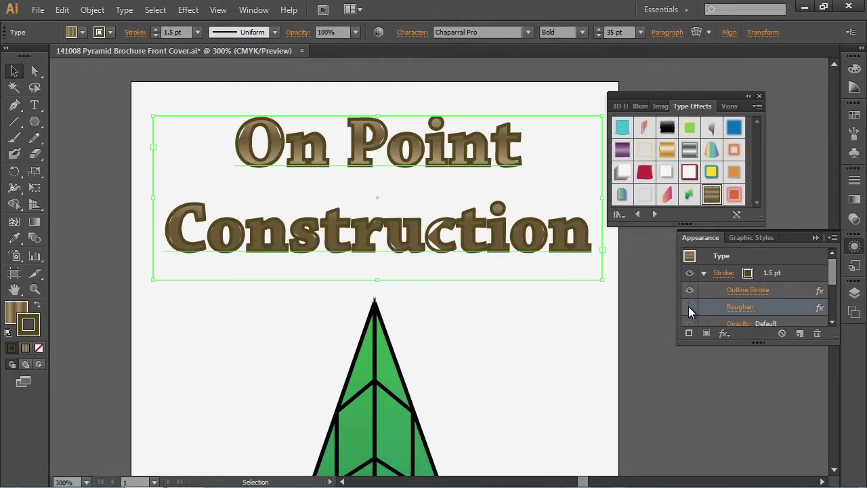
pyautogui.click(689, 307)
pyautogui.click(688, 306)
pyautogui.click(689, 308)
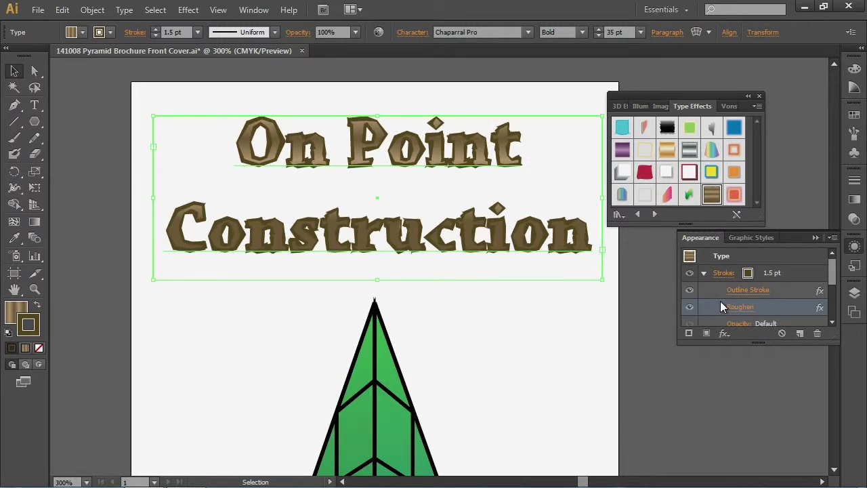
# - Hide the Roughen effect on the title's fill and lower that effect's size and detail
pyautogui.moveTo(832, 280); pyautogui.dragTo(832, 313)
pyautogui.click(687, 285)
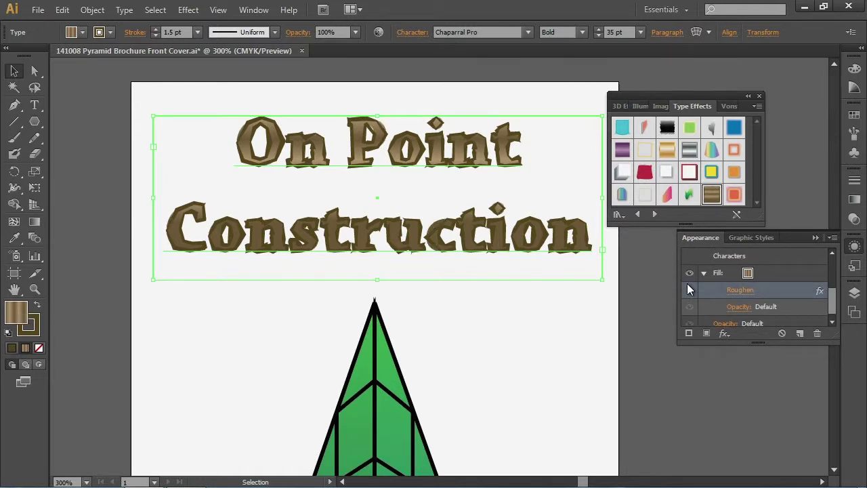
pyautogui.click(746, 290)
pyautogui.moveTo(515, 145); pyautogui.dragTo(770, 222)
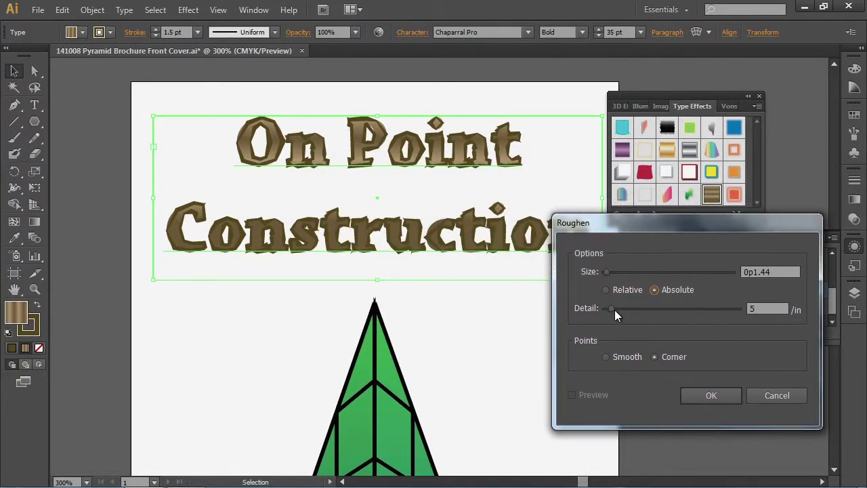
pyautogui.moveTo(612, 309); pyautogui.dragTo(644, 308)
pyautogui.moveTo(643, 308); pyautogui.dragTo(606, 309)
pyautogui.moveTo(606, 271); pyautogui.dragTo(604, 270)
pyautogui.moveTo(607, 308); pyautogui.dragTo(606, 307)
pyautogui.click(688, 396)
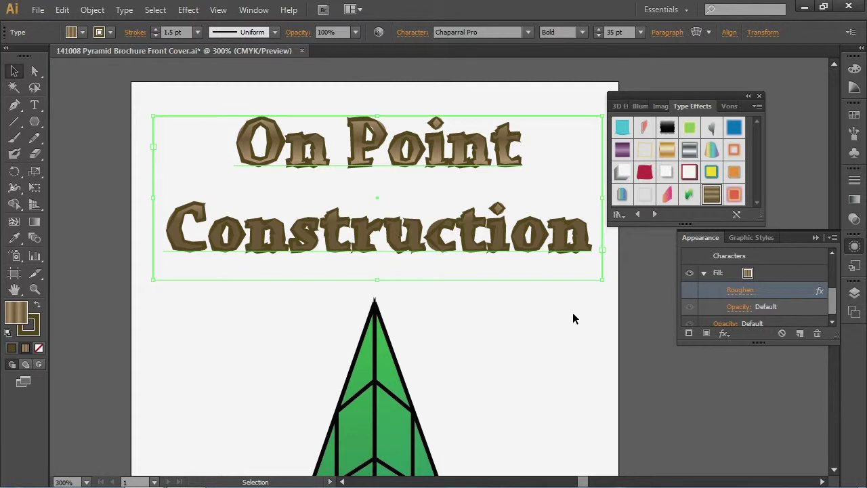
# - Recolor the title's fill from the color spectrum, trying several hues and settling on green at C 82.35, M 10.2, Y 100, K 1.57
pyautogui.moveTo(832, 298)
pyautogui.mouseDown()
pyautogui.moveTo(834, 271)
pyautogui.moveTo(834, 293)
pyautogui.mouseUp()
pyautogui.click(749, 299)
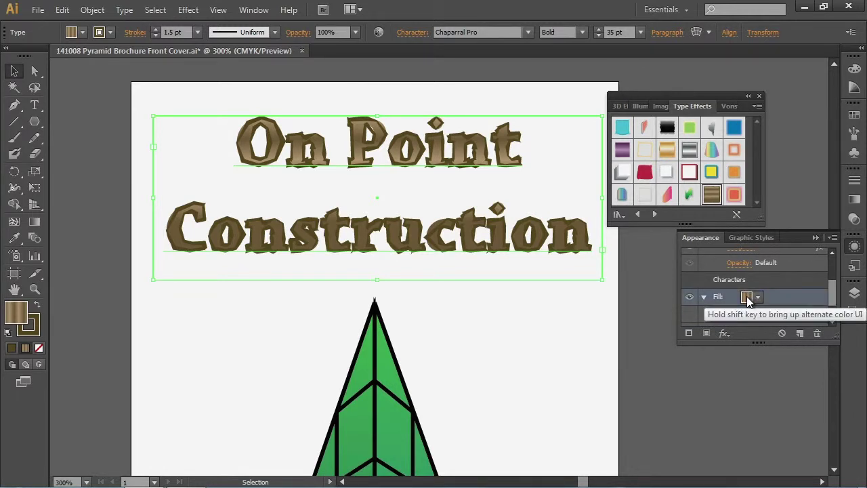
pyautogui.keyDown('shift'); pyautogui.click(747, 298); pyautogui.keyUp('shift')
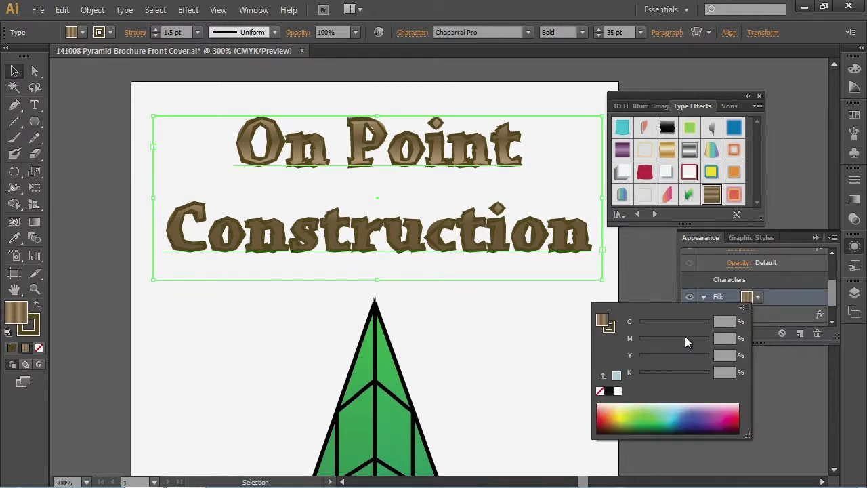
pyautogui.click(636, 410)
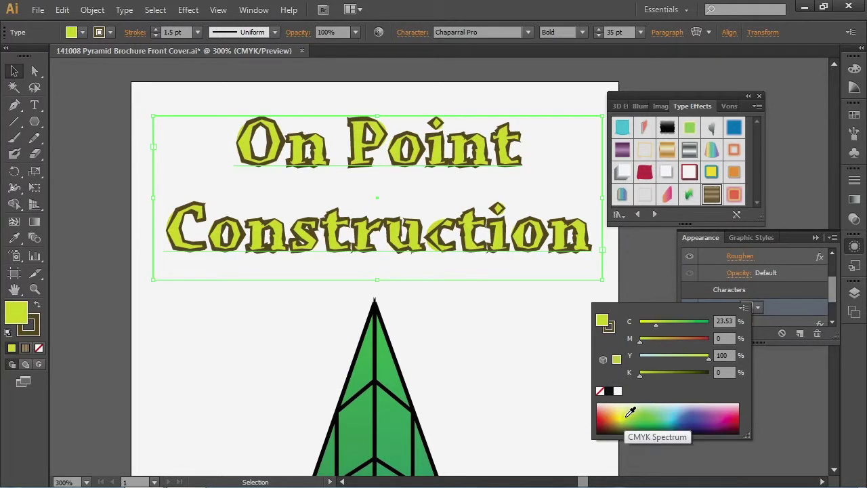
pyautogui.click(667, 414)
pyautogui.click(701, 412)
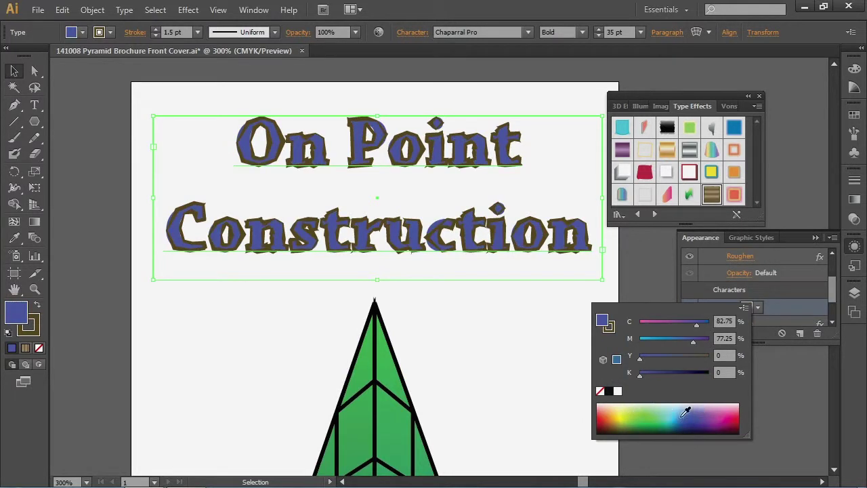
pyautogui.click(644, 416)
pyautogui.click(632, 421)
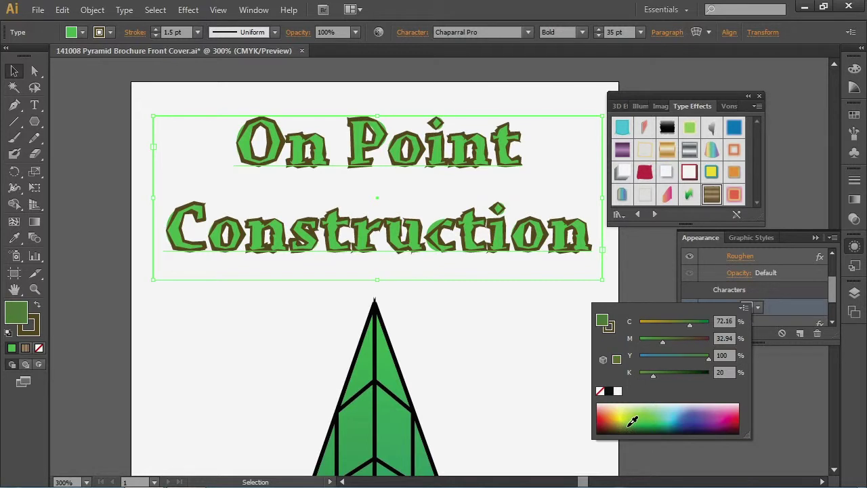
pyautogui.click(637, 420)
pyautogui.click(641, 419)
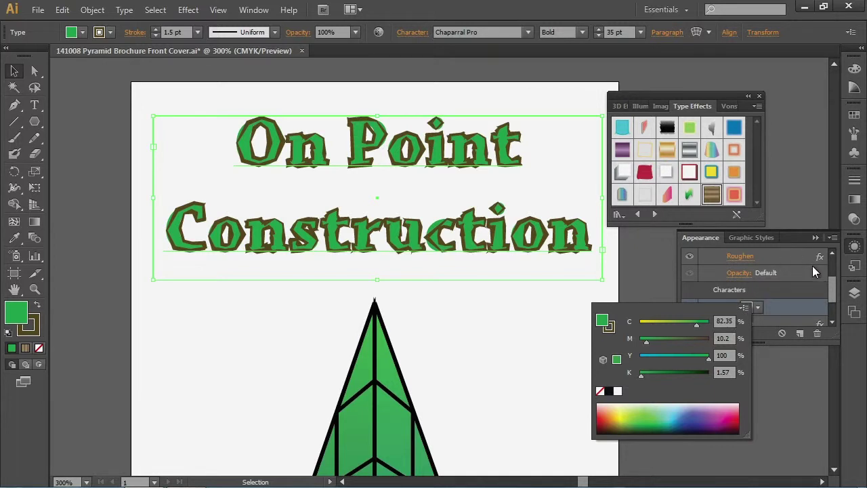
# - Recolor the title's stroke dark blue at C 100, M 100, Y 21.96, K 34.12
pyautogui.click(833, 290)
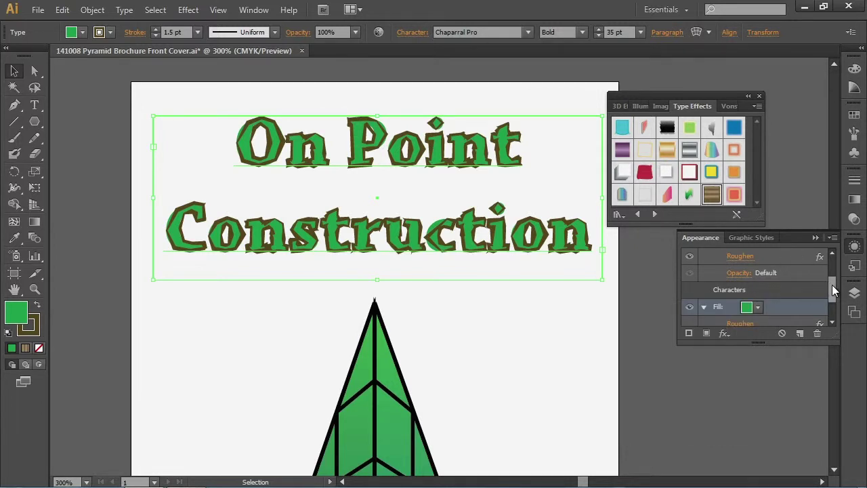
pyautogui.click(833, 267)
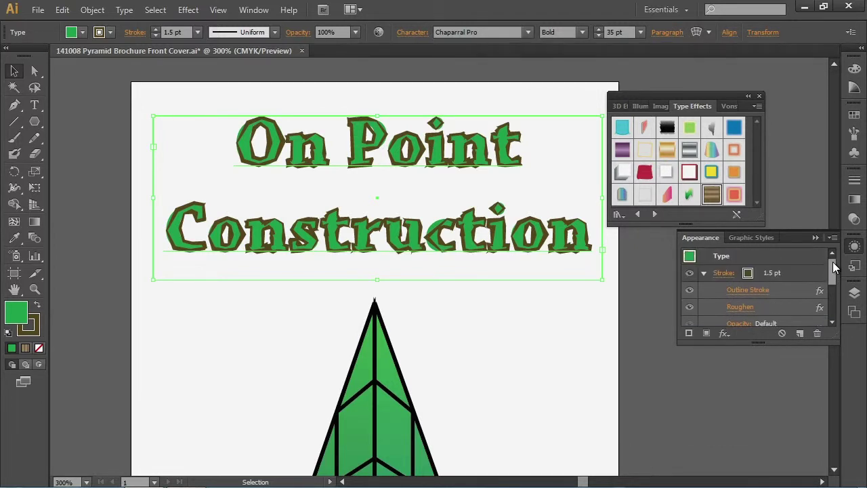
pyautogui.click(749, 274)
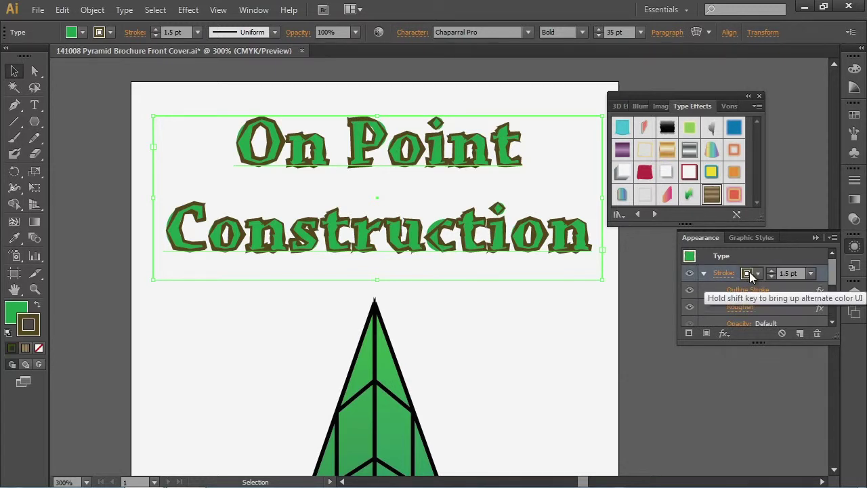
pyautogui.keyDown('shift'); pyautogui.click(748, 274); pyautogui.keyUp('shift')
pyautogui.moveTo(684, 395); pyautogui.dragTo(701, 401)
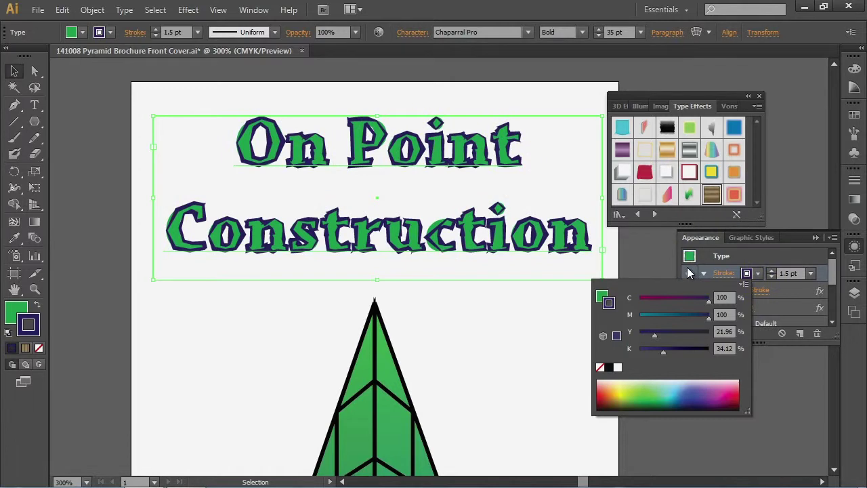
pyautogui.click(554, 306)
pyautogui.hotkey('ctrl', '-')
pyautogui.hotkey('ctrl', '-')
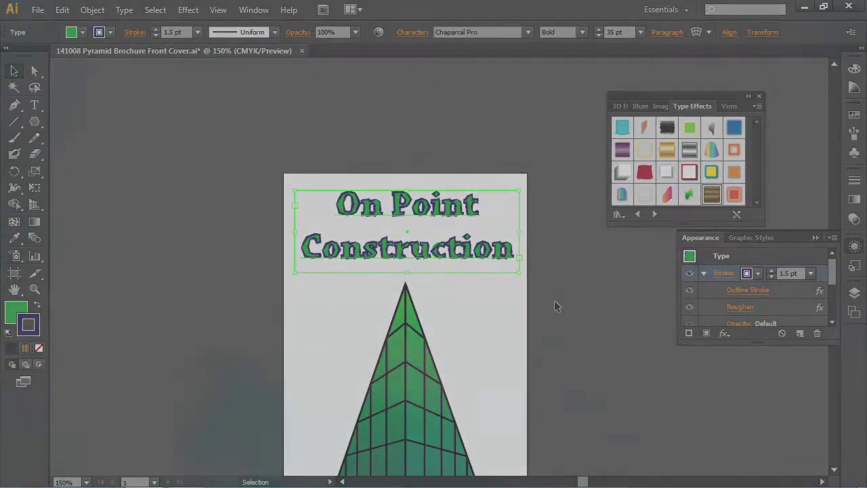